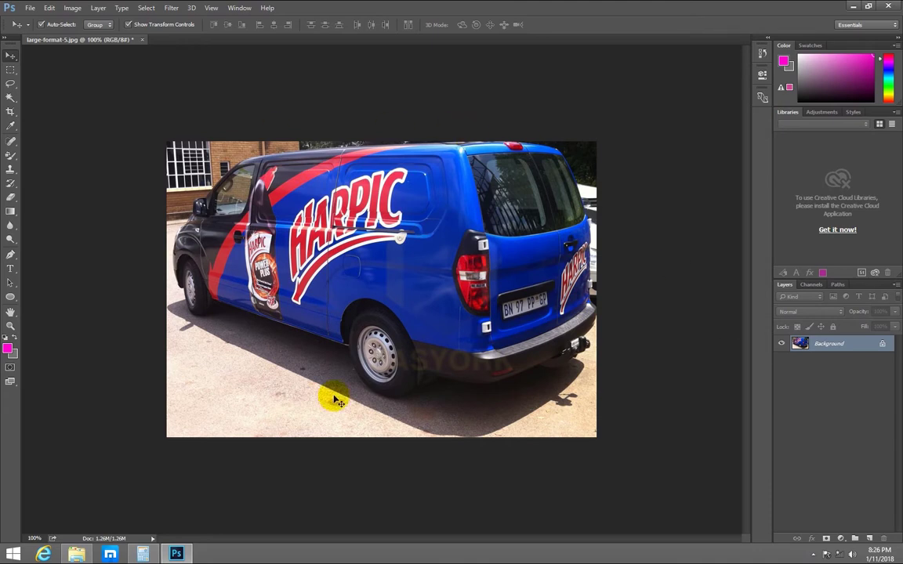
Duplicate the van photo's Background layer as 'Background copy'.
left_click(321, 270)
left_click_drag(793, 344, 869, 538)
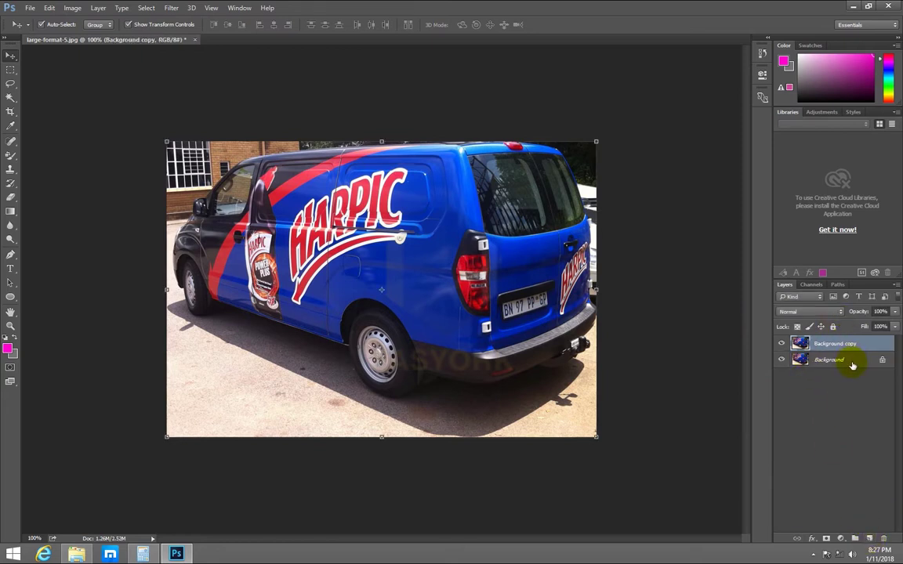
Hide the original Background layer and zoom to 200% on the van's upper rear.
left_click(781, 360)
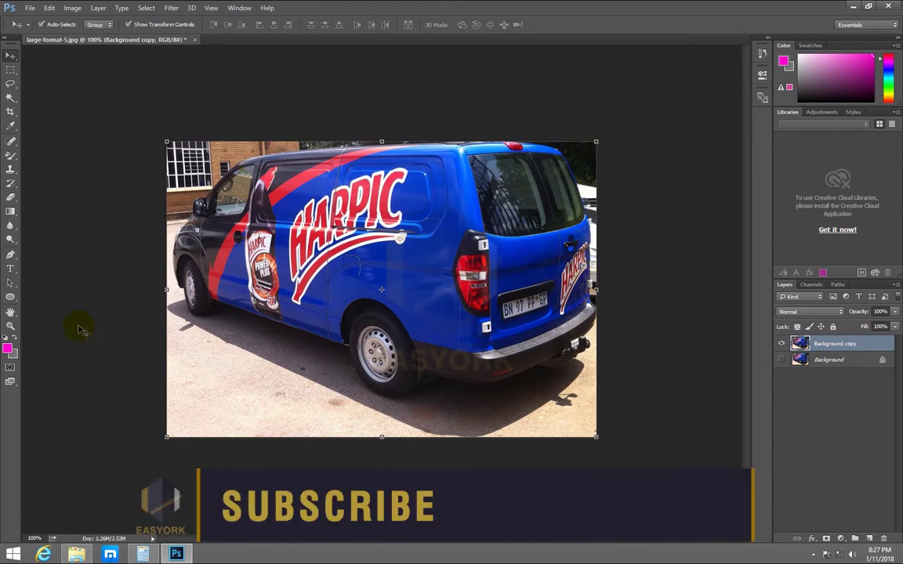
key("ctrl+plus")
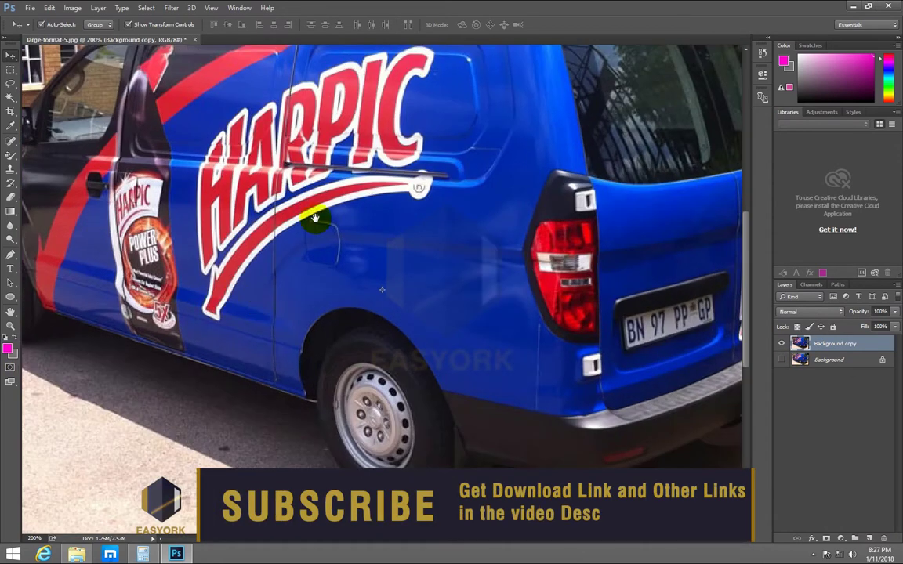
left_click_drag(258, 306, 210, 291)
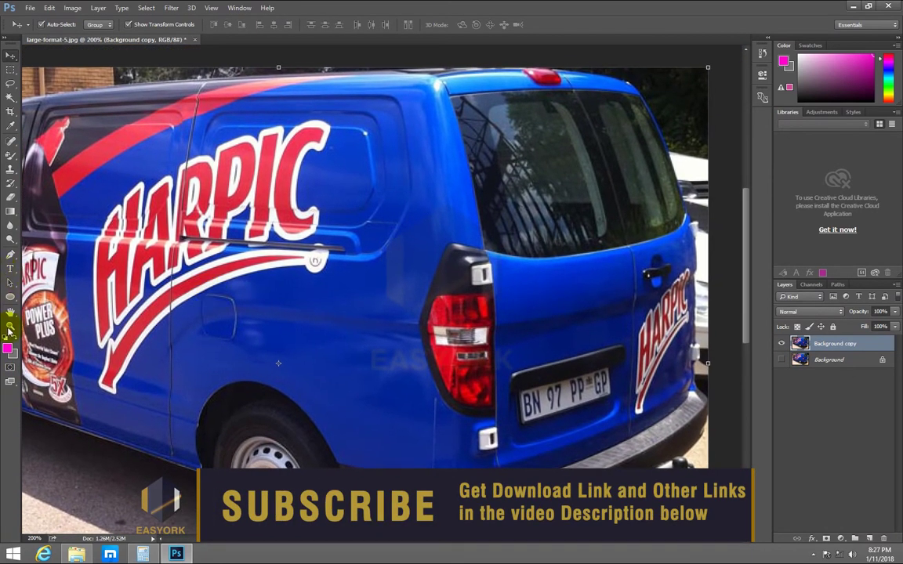
Change the foreground colour from magenta to bright green #49fd0a.
left_click(7, 349)
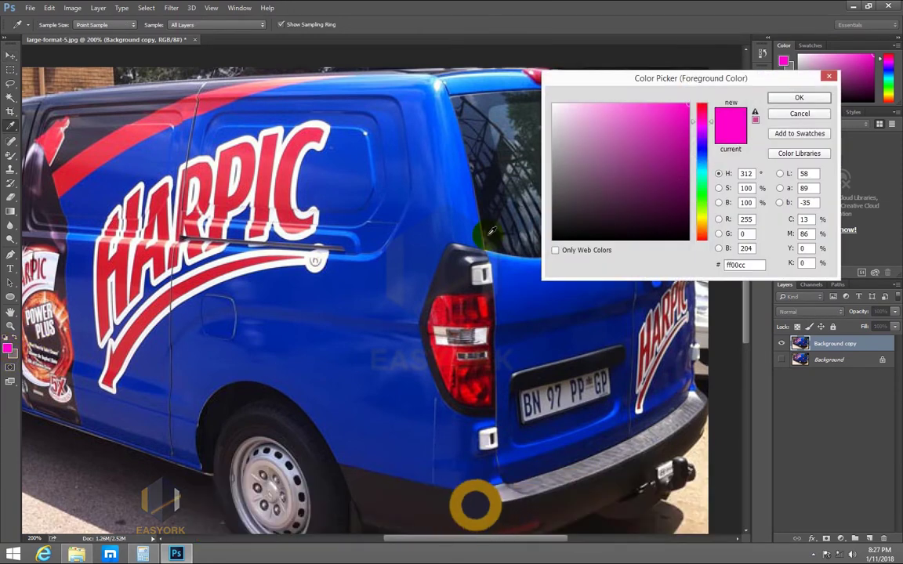
left_click_drag(692, 123, 697, 202)
left_click(683, 105)
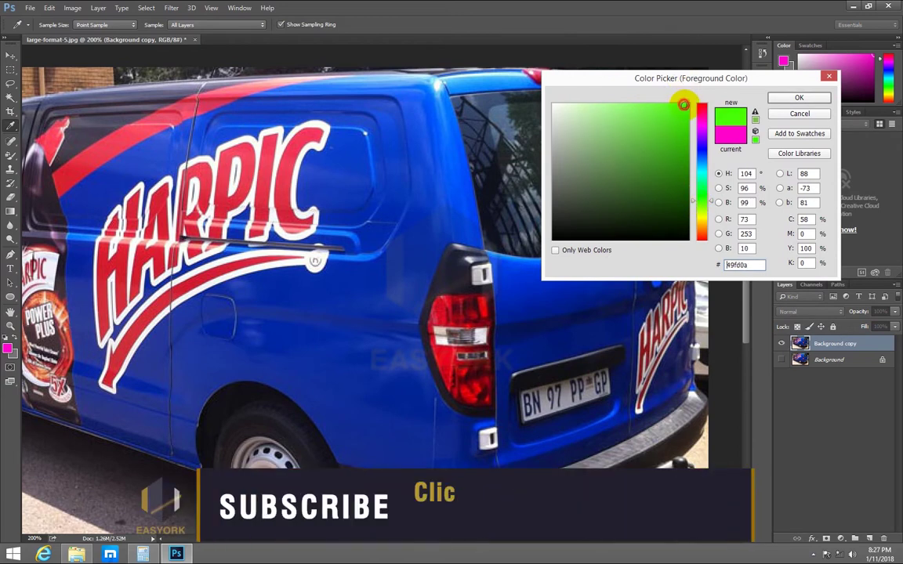
left_click(795, 95)
key("v")
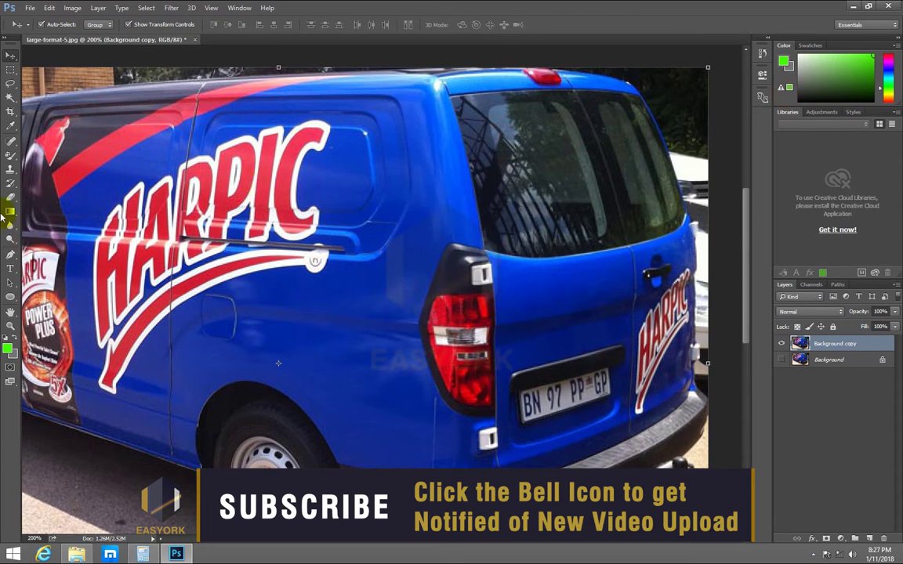
right_click(11, 155)
Switch to the Color Replacement tool, zoom to 600% on the lettering, and set brush size 3.
left_click(45, 172)
left_click_drag(199, 231, 249, 258)
key("ctrl+plus")
key("ctrl+plus")
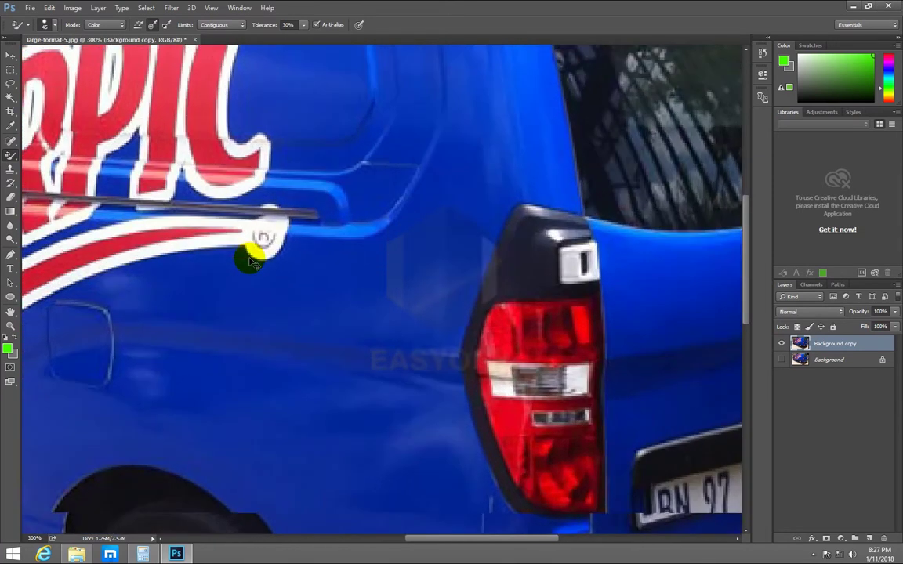
left_click_drag(428, 275, 596, 246)
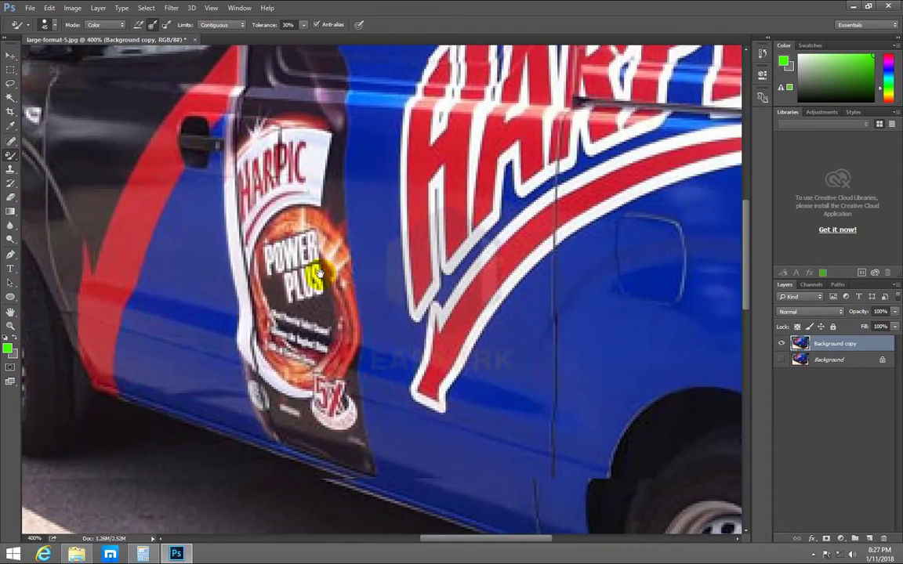
key("ctrl+plus")
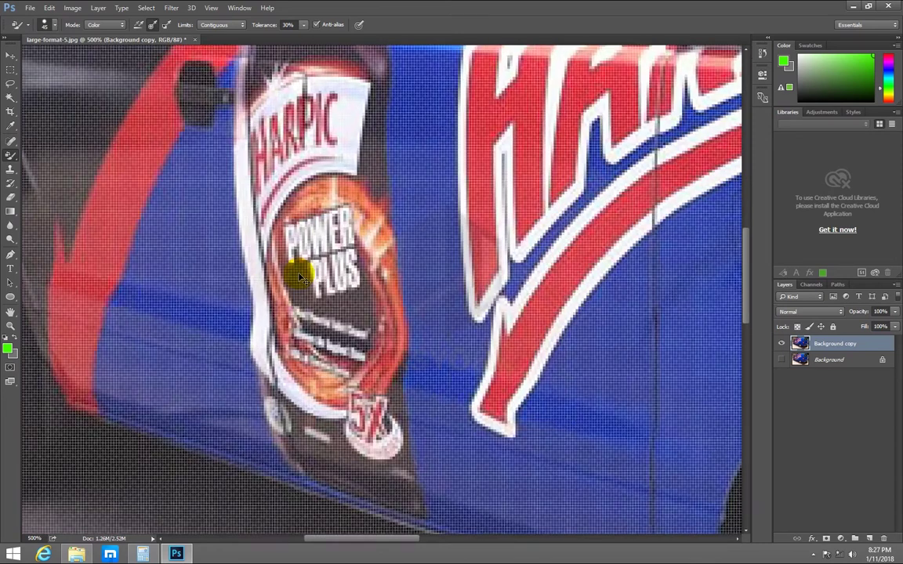
key("ctrl+plus")
left_click_drag(453, 274, 342, 302)
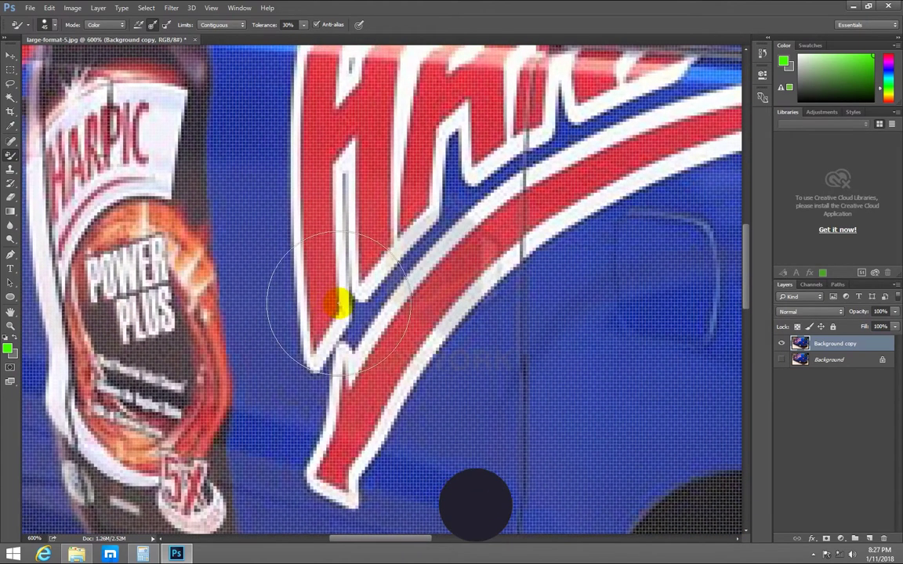
key("bracketleft")
key("bracketleft")
key("bracketleft")
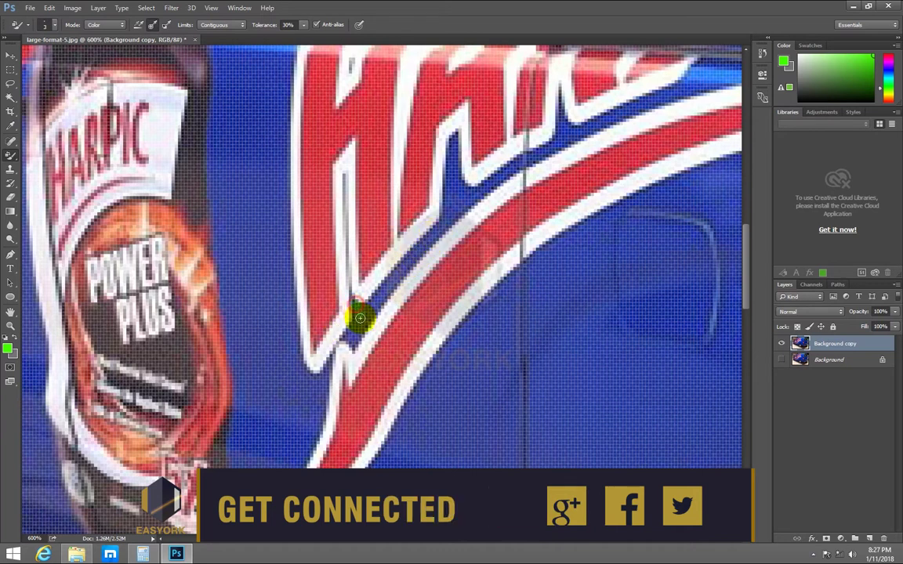
Paint green along the thin blue strip beside the white stripe and between letters.
mouse_move(359, 312)
left_mouse_down()
mouse_move(347, 341)
mouse_move(358, 322)
left_mouse_up()
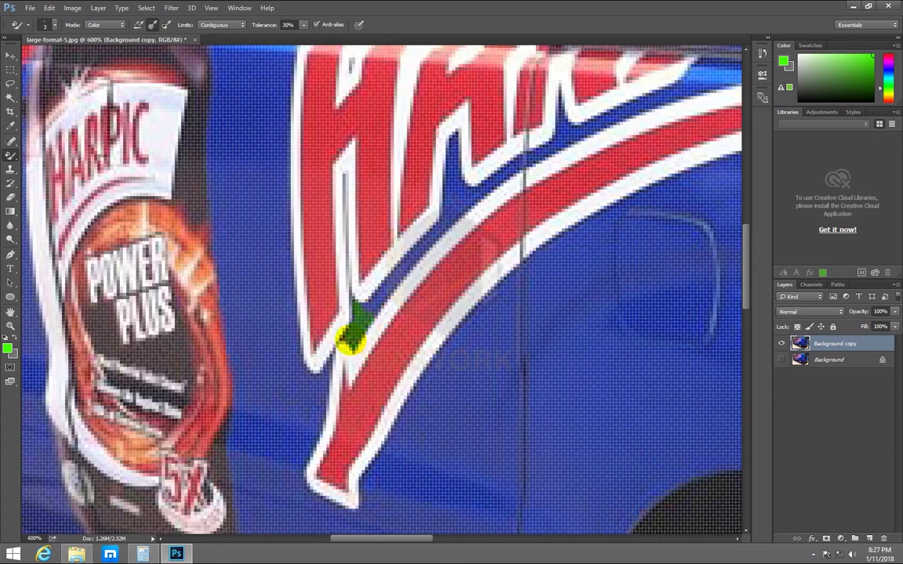
mouse_move(345, 333)
left_mouse_down()
mouse_move(386, 290)
mouse_move(363, 300)
left_mouse_up()
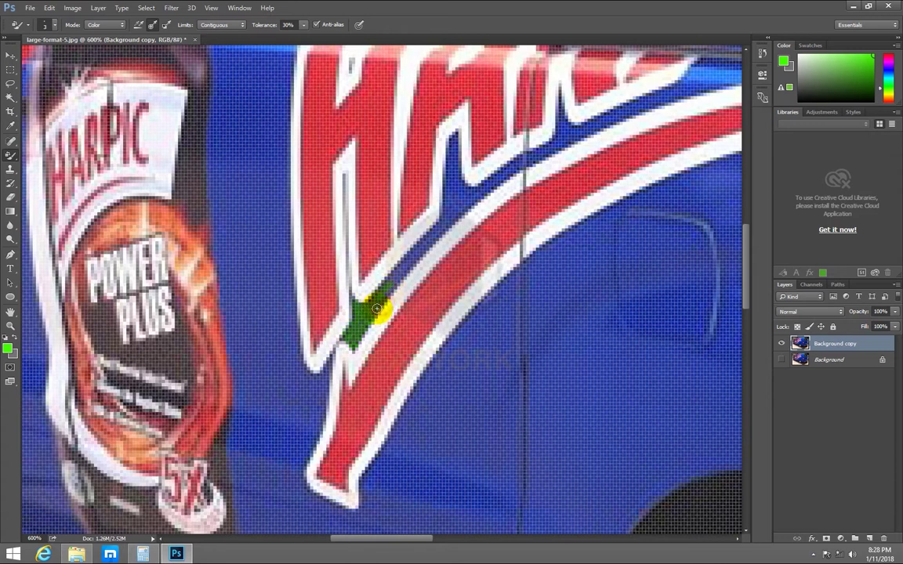
mouse_move(390, 283)
left_mouse_down()
mouse_move(379, 302)
mouse_move(404, 278)
mouse_move(394, 273)
mouse_move(381, 290)
mouse_move(438, 250)
mouse_move(455, 210)
left_mouse_up()
mouse_move(457, 164)
left_mouse_down()
mouse_move(448, 141)
mouse_move(437, 218)
mouse_move(457, 178)
mouse_move(454, 152)
mouse_move(448, 192)
mouse_move(484, 194)
mouse_move(471, 199)
mouse_move(485, 190)
mouse_move(461, 205)
left_mouse_up()
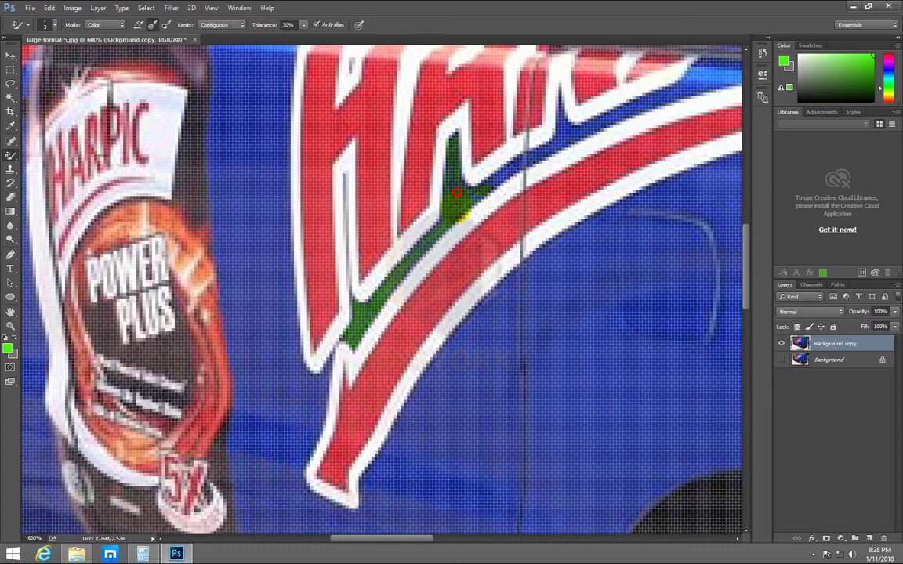
left_click_drag(566, 151, 354, 270)
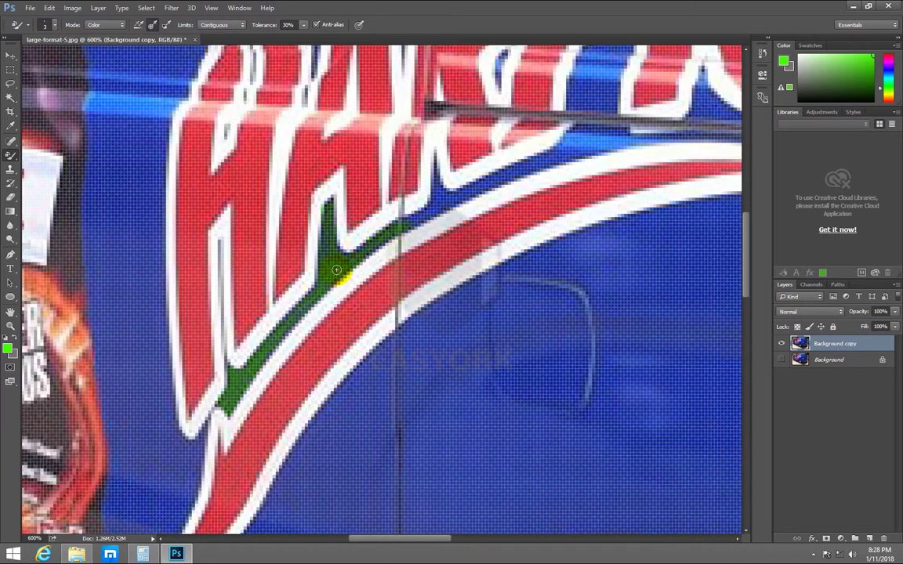
Carry the green up and right along the blue strip to beneath the P.
mouse_move(336, 273)
left_mouse_down()
mouse_move(434, 202)
mouse_move(419, 208)
mouse_move(444, 202)
mouse_move(402, 225)
mouse_move(397, 212)
mouse_move(475, 193)
mouse_move(433, 215)
mouse_move(481, 195)
mouse_move(411, 227)
mouse_move(472, 203)
mouse_move(433, 222)
mouse_move(439, 177)
mouse_move(431, 155)
mouse_move(448, 190)
mouse_move(431, 181)
mouse_move(433, 197)
left_mouse_up()
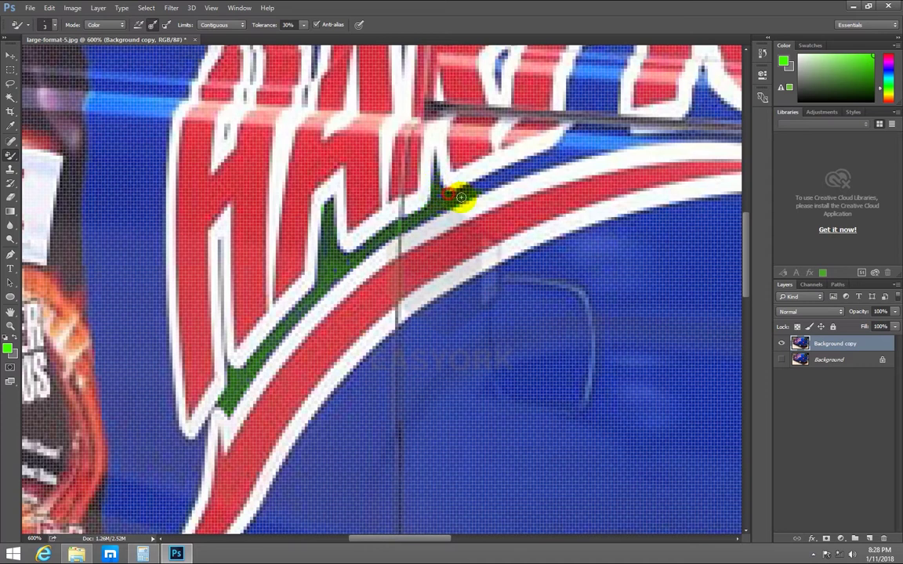
left_click_drag(457, 191, 503, 181)
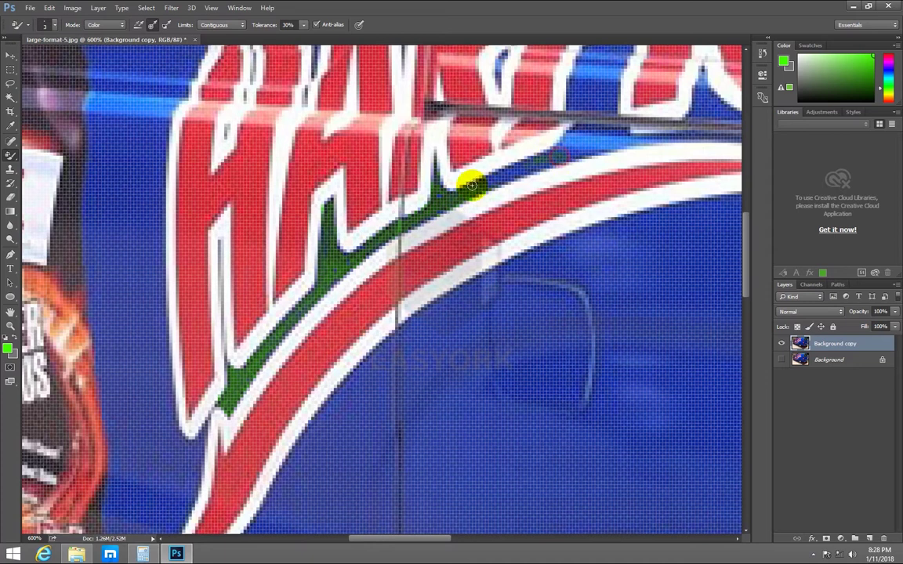
mouse_move(533, 165)
left_mouse_down()
mouse_move(484, 169)
mouse_move(503, 176)
mouse_move(468, 188)
left_mouse_up()
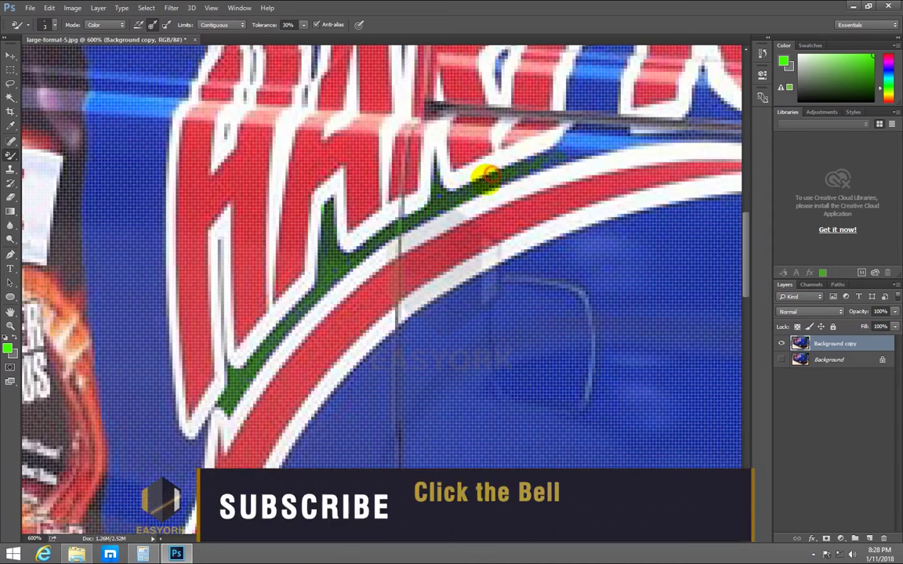
mouse_move(580, 145)
left_mouse_down()
mouse_move(552, 156)
mouse_move(610, 135)
mouse_move(612, 147)
mouse_move(624, 130)
mouse_move(655, 135)
mouse_move(617, 129)
mouse_move(554, 151)
mouse_move(571, 133)
mouse_move(534, 152)
mouse_move(571, 163)
mouse_move(593, 156)
mouse_move(570, 161)
mouse_move(582, 161)
mouse_move(540, 150)
mouse_move(554, 162)
mouse_move(547, 156)
mouse_move(486, 185)
left_mouse_up()
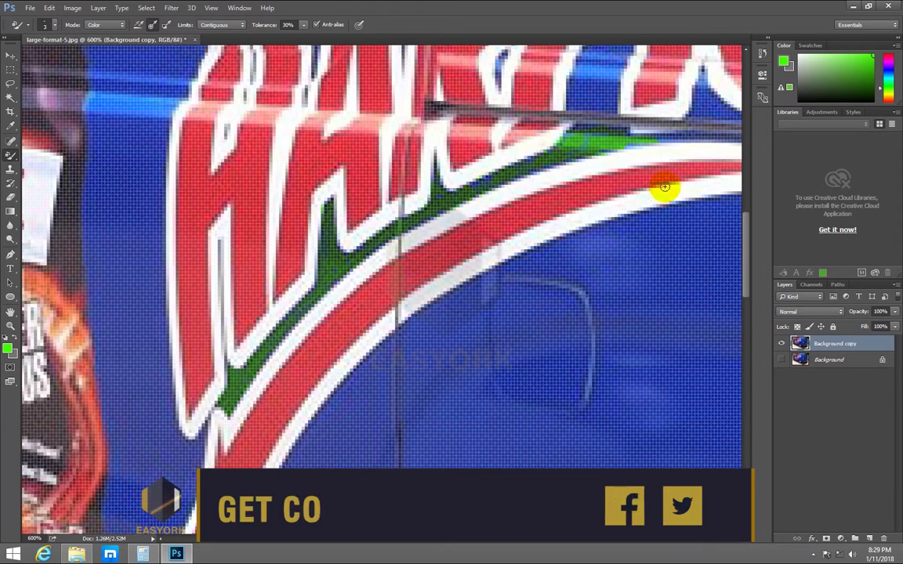
left_click_drag(652, 157, 377, 368)
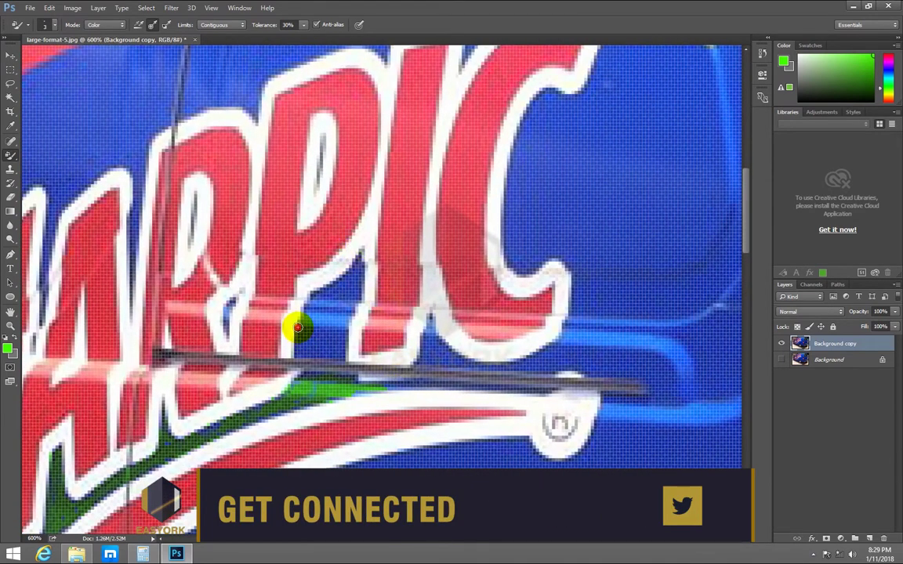
Recolour the blue patch below the P and between the P and I green.
left_click_drag(306, 316, 315, 352)
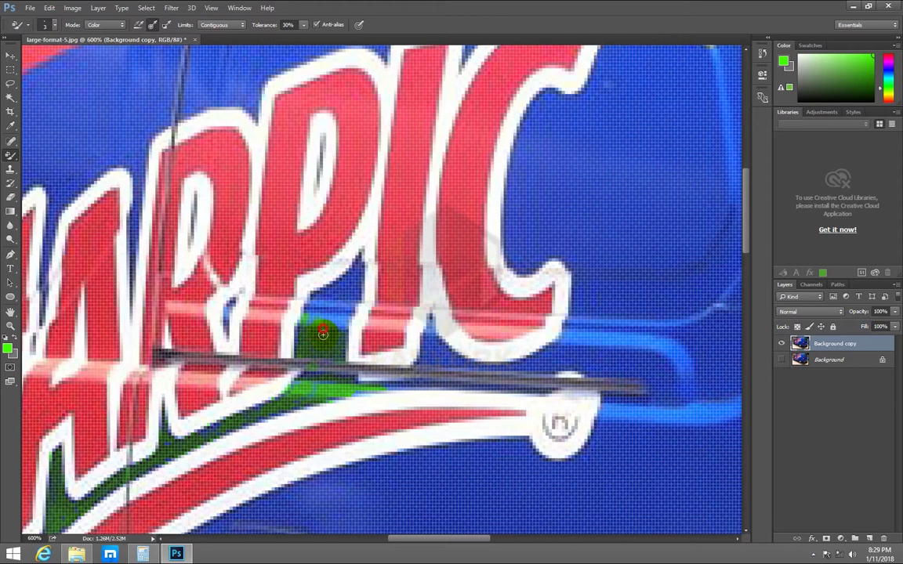
left_click_drag(293, 325, 293, 332)
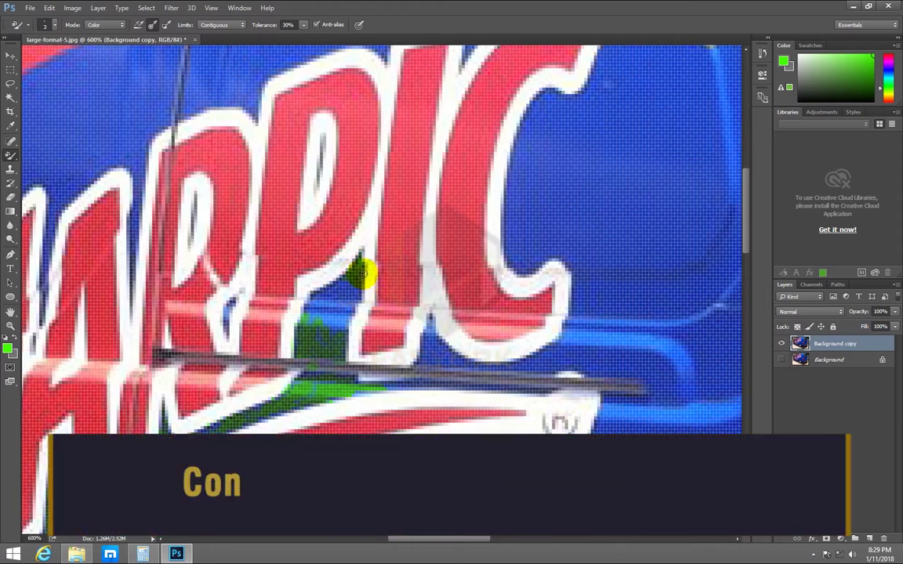
mouse_move(358, 271)
left_mouse_down()
mouse_move(354, 299)
mouse_move(358, 282)
mouse_move(363, 298)
mouse_move(360, 275)
left_mouse_up()
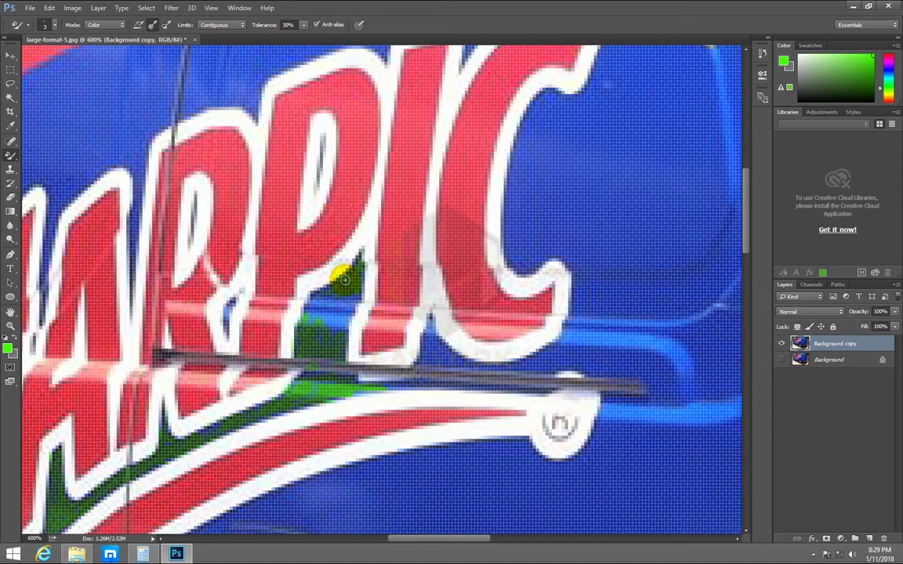
mouse_move(343, 283)
left_mouse_down()
mouse_move(312, 320)
mouse_move(317, 301)
left_mouse_up()
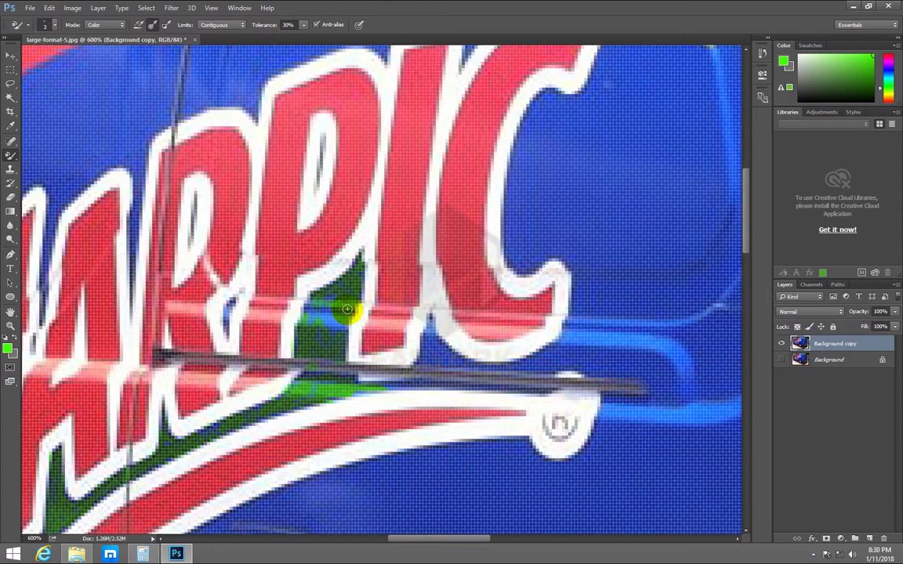
Recolour the blue along the letter edges and gaps between letters green.
left_click_drag(320, 309, 345, 314)
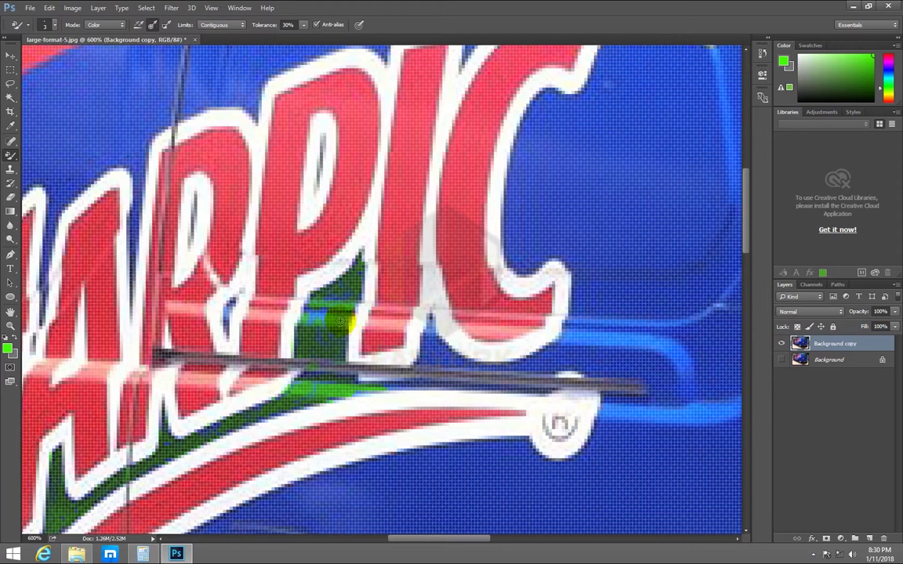
mouse_move(340, 322)
left_mouse_down()
mouse_move(292, 317)
mouse_move(336, 330)
left_mouse_up()
left_click_drag(335, 314, 303, 312)
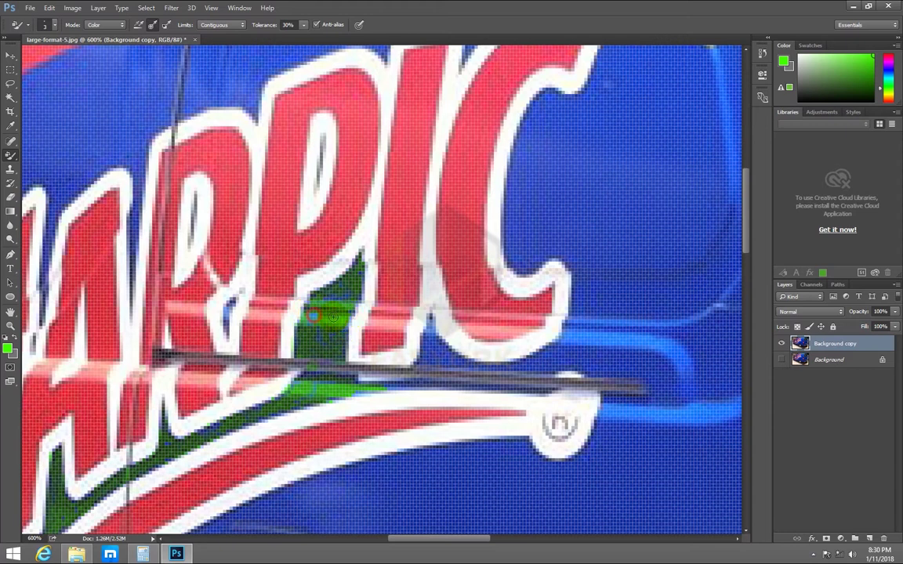
left_click_drag(360, 296, 333, 292)
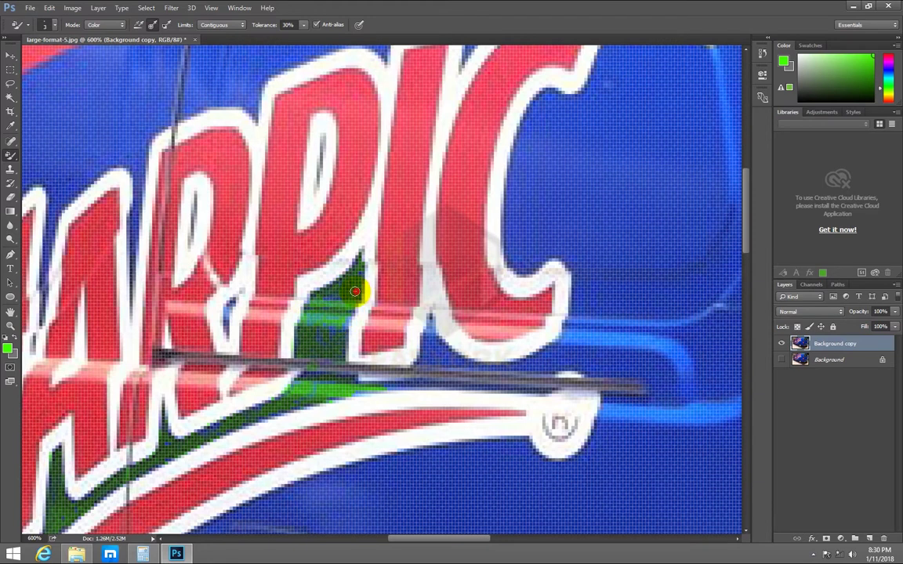
left_click_drag(304, 307, 354, 308)
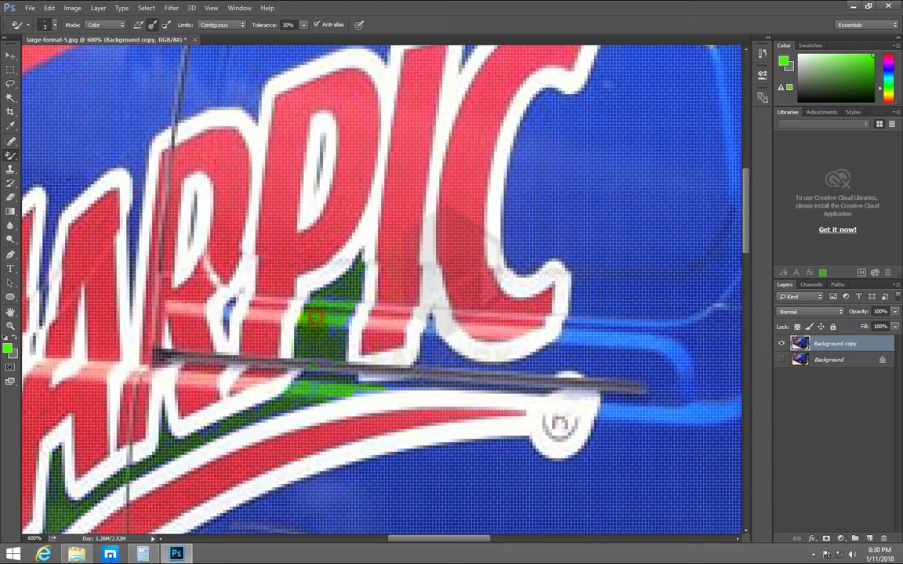
mouse_move(311, 319)
left_mouse_down()
mouse_move(302, 315)
mouse_move(299, 337)
mouse_move(346, 320)
mouse_move(333, 301)
left_mouse_up()
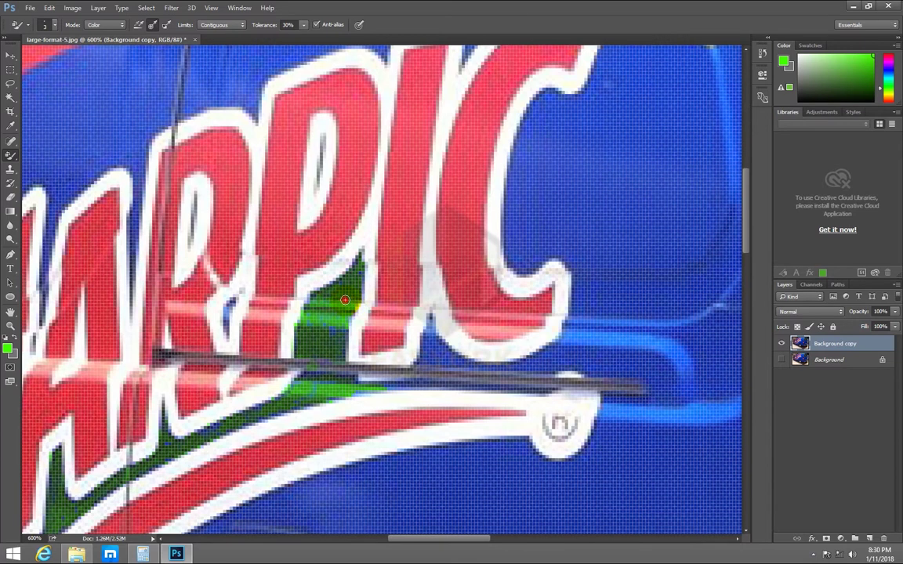
mouse_move(333, 292)
left_mouse_down()
mouse_move(359, 267)
mouse_move(355, 246)
mouse_move(298, 302)
mouse_move(314, 296)
left_mouse_up()
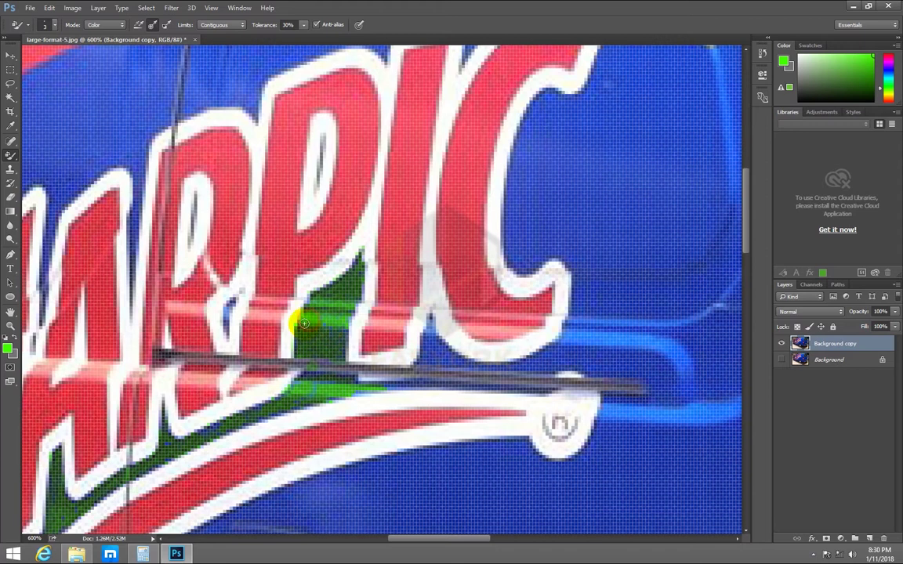
Paint green over the blue below the wiper and along the stripe.
left_click(296, 382)
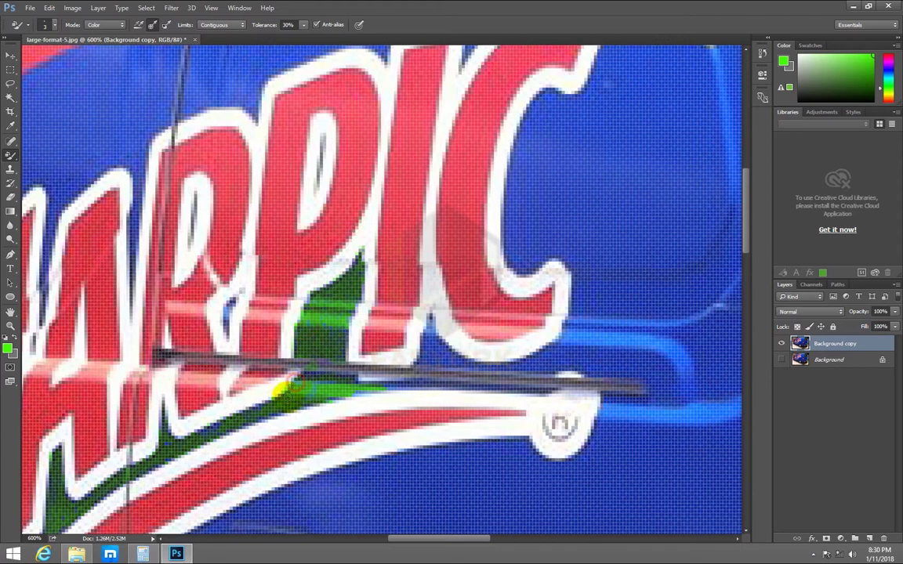
mouse_move(311, 384)
left_mouse_down()
mouse_move(333, 380)
mouse_move(268, 388)
left_mouse_up()
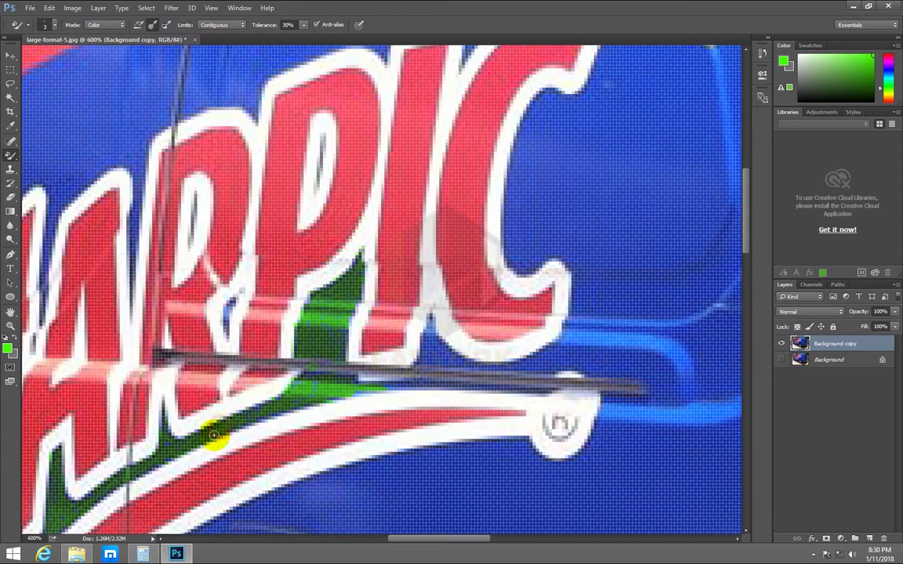
left_click(281, 419)
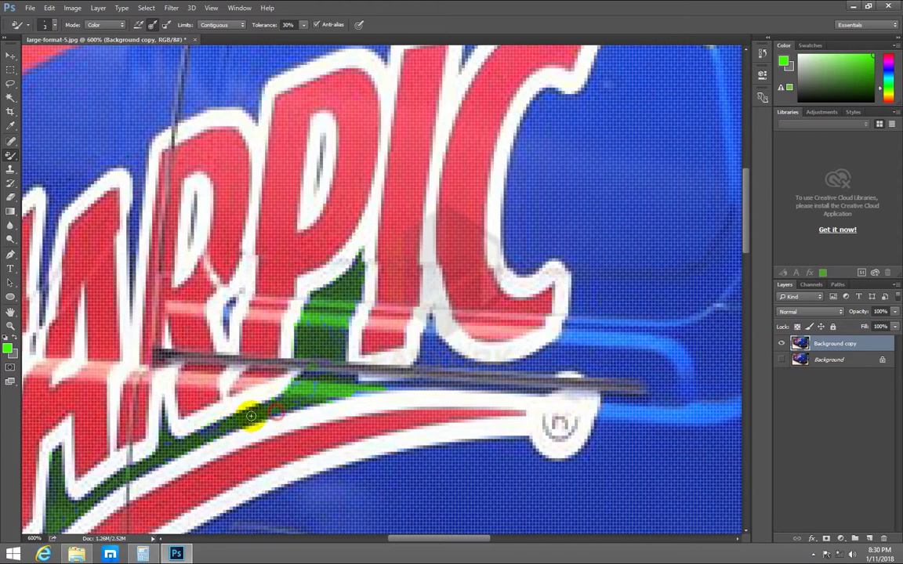
left_click(338, 395)
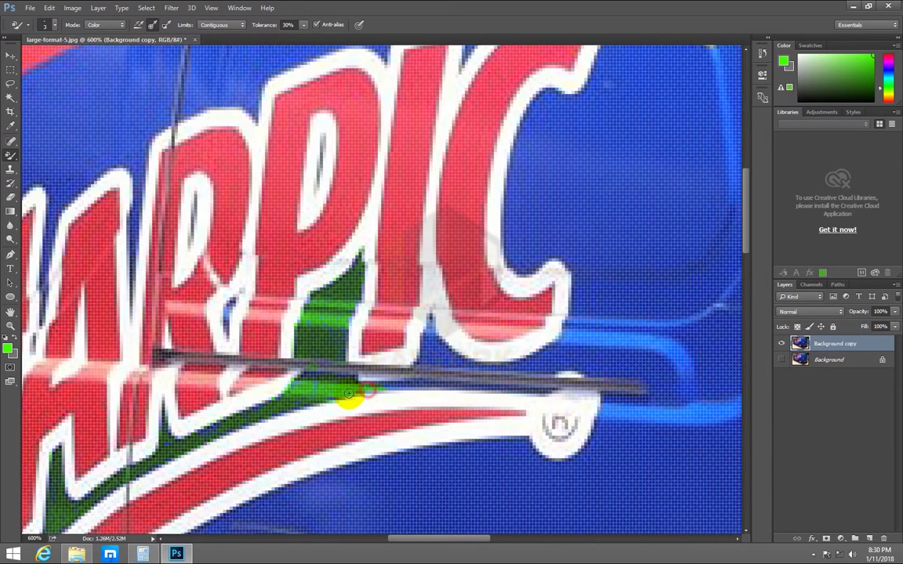
left_click_drag(363, 391, 369, 377)
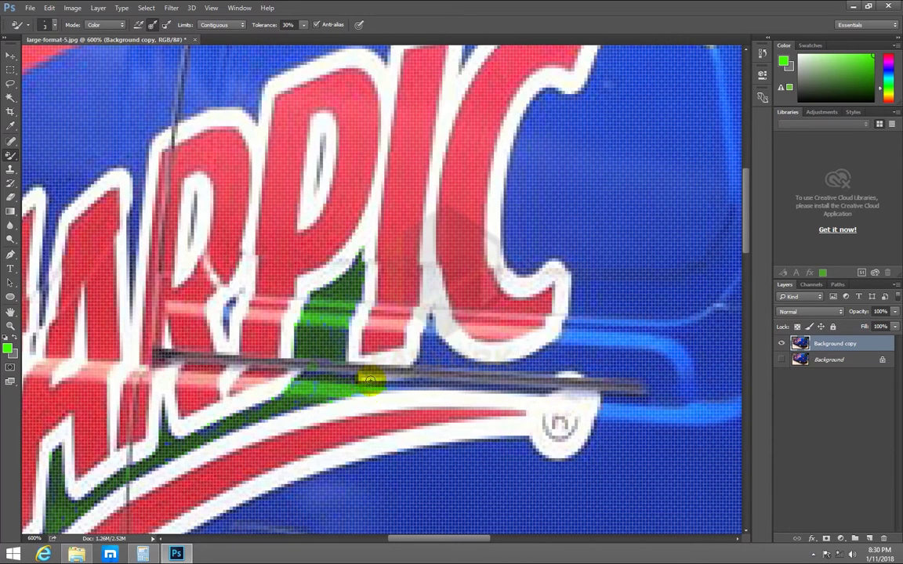
Recolour the blue around the letter's bottom edge and along the wiper green.
left_click(430, 325)
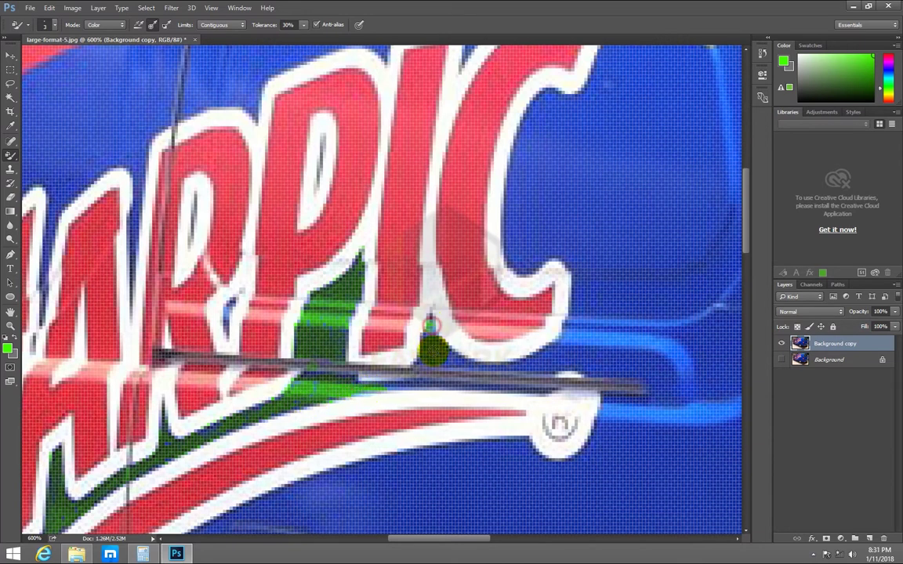
left_click(432, 317)
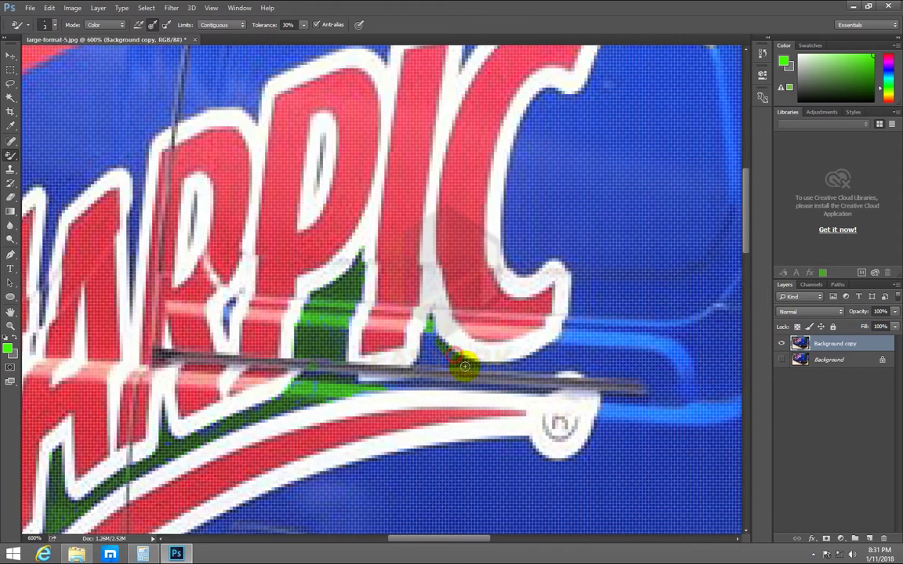
left_click(449, 360)
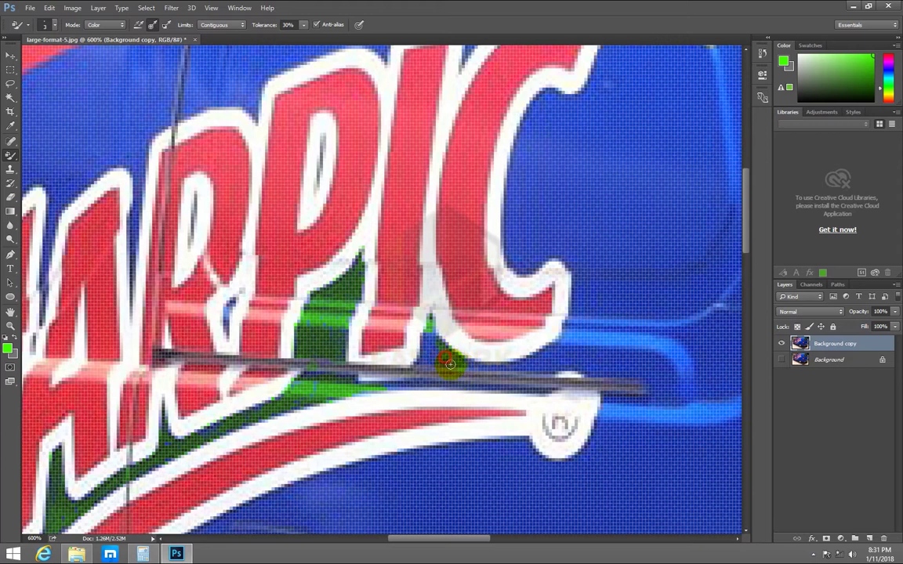
left_click_drag(442, 354, 363, 338)
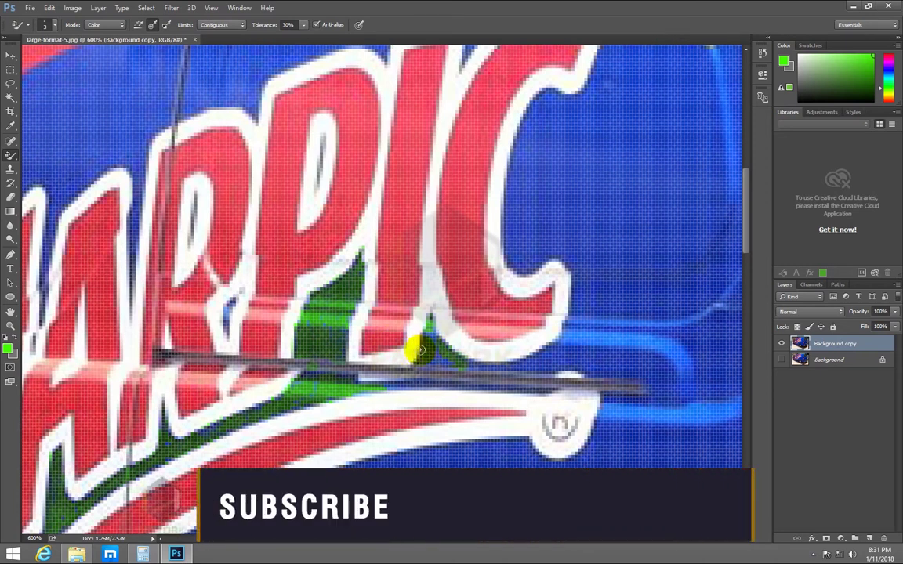
left_click(429, 364)
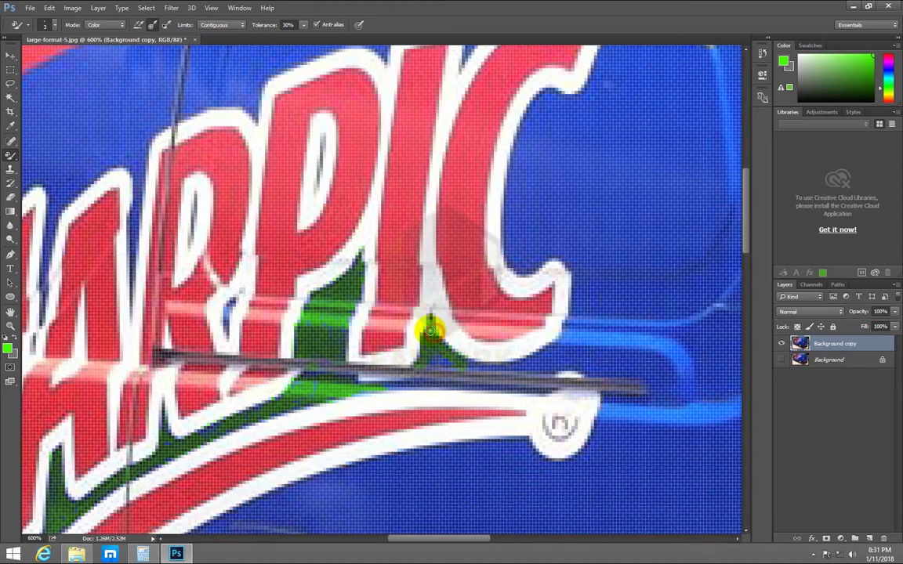
left_click_drag(419, 347, 428, 324)
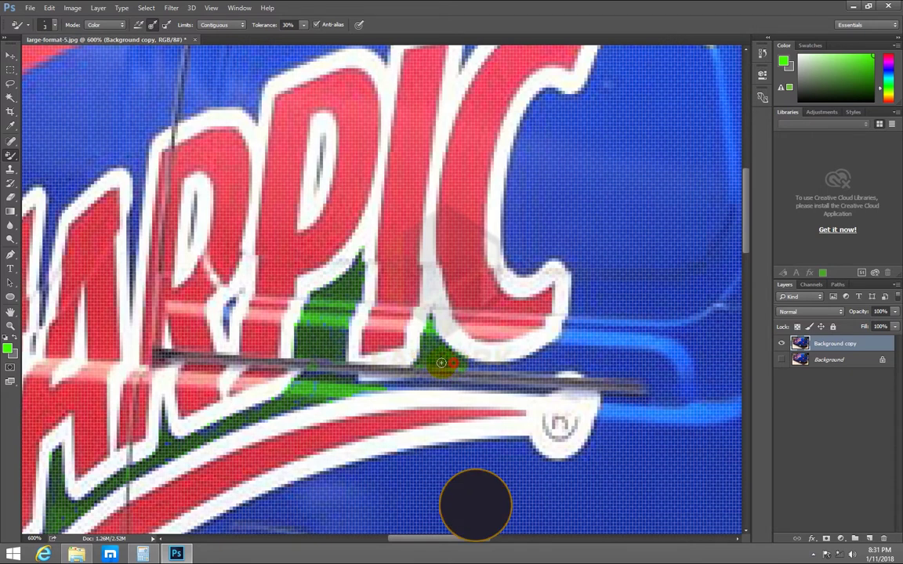
left_click_drag(439, 359, 435, 360)
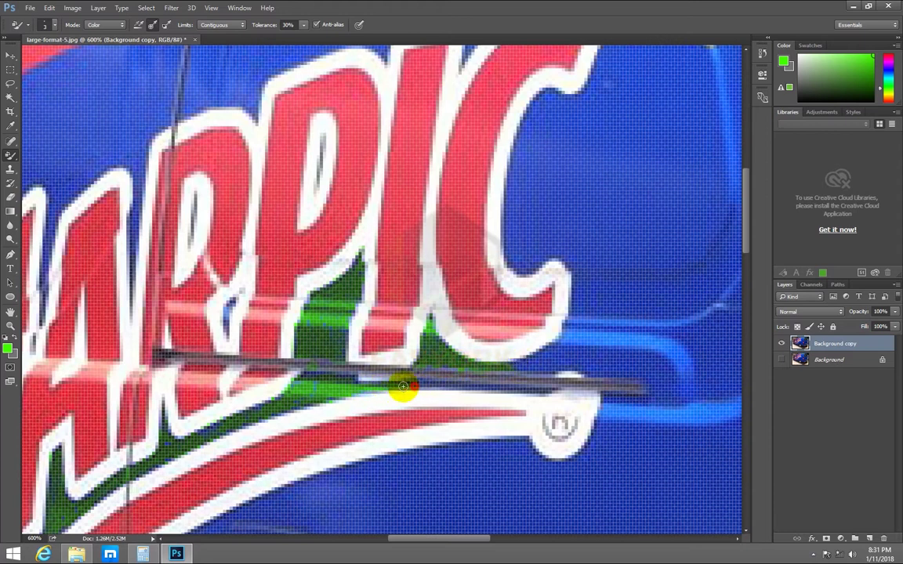
Recolour the remaining blue along the curved stripe edge green.
left_click_drag(437, 384, 413, 385)
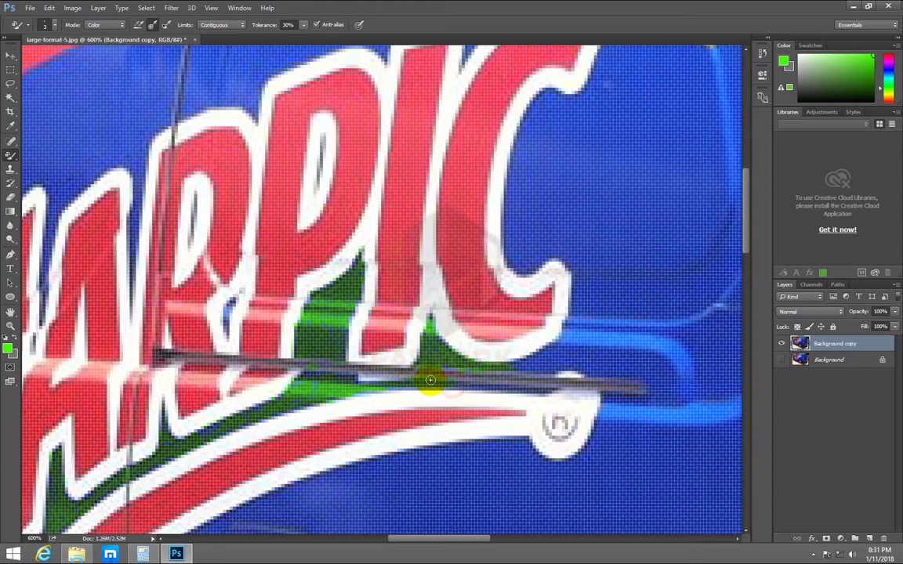
left_click_drag(477, 388, 441, 387)
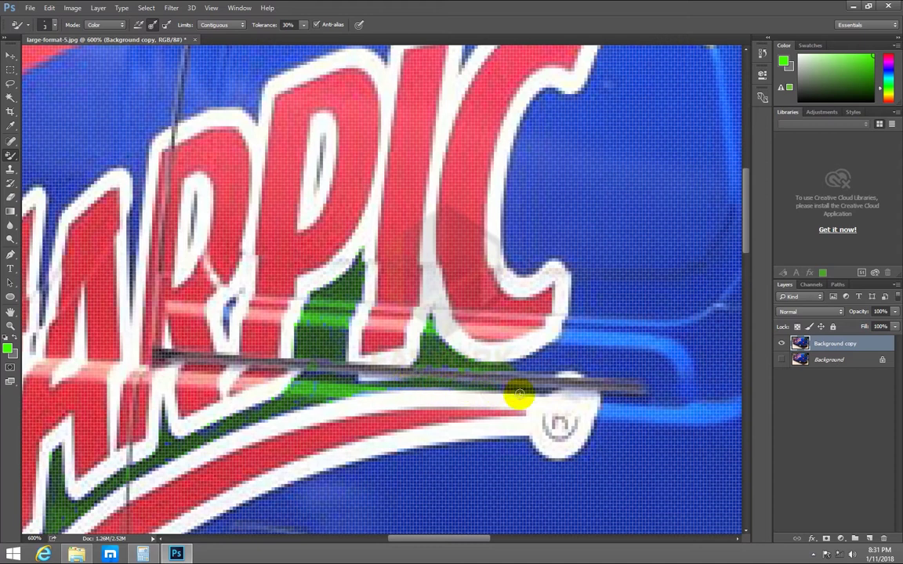
left_click_drag(416, 386, 309, 386)
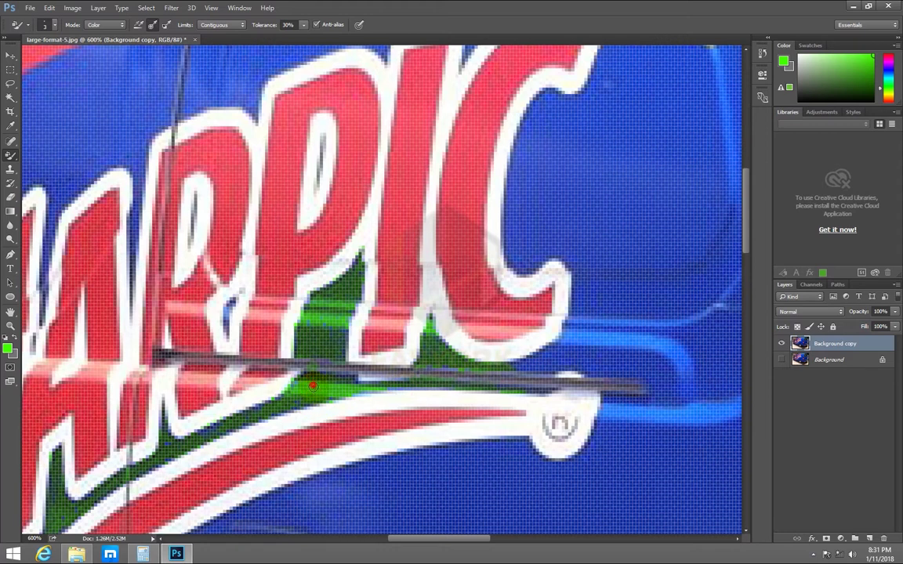
left_click(301, 380)
left_click_drag(321, 386, 374, 394)
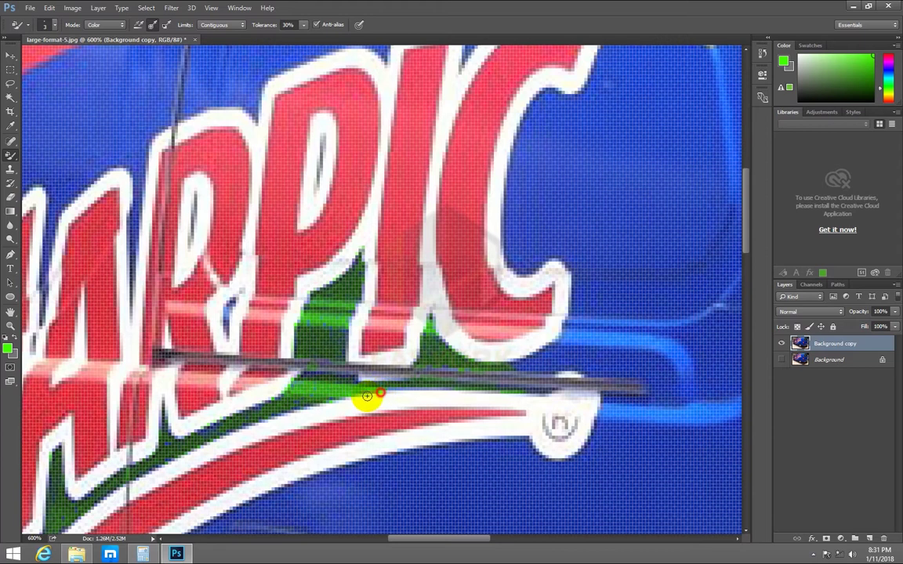
left_click(293, 401)
left_click_drag(292, 401, 301, 401)
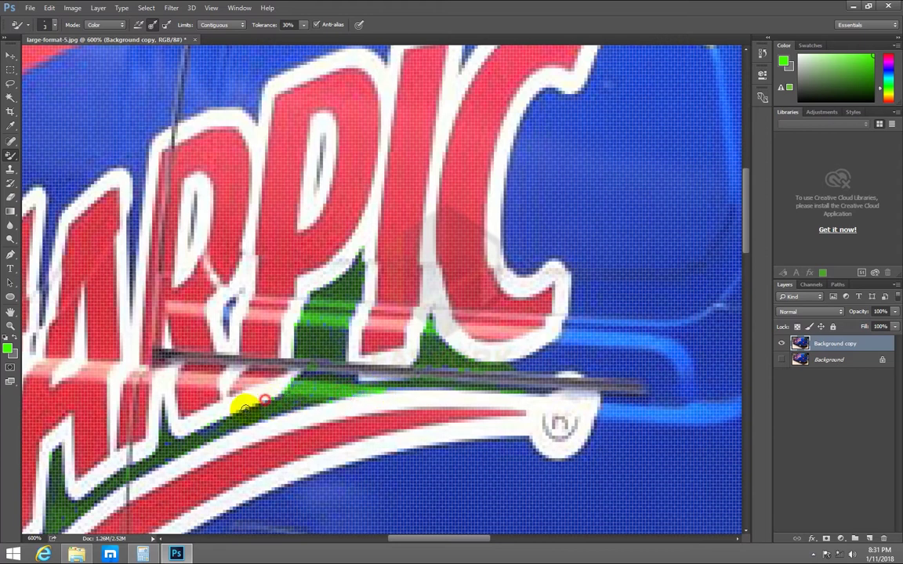
Zoom out and back in to 600%, panning to the blue panel beside the HARPIC C.
key("ctrl+minus")
key("ctrl+minus")
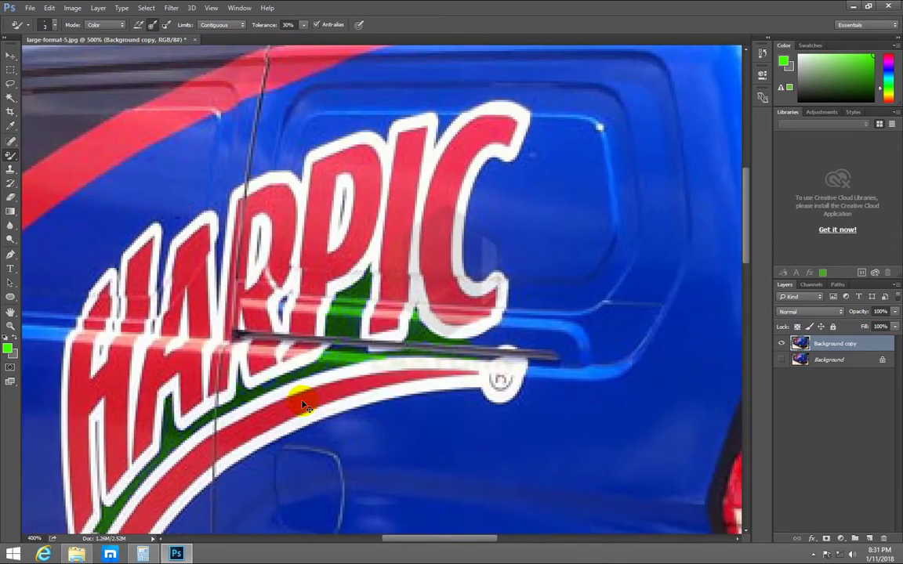
key("ctrl+minus")
key("ctrl+minus")
key("ctrl+minus")
key("ctrl+plus")
key("ctrl+plus")
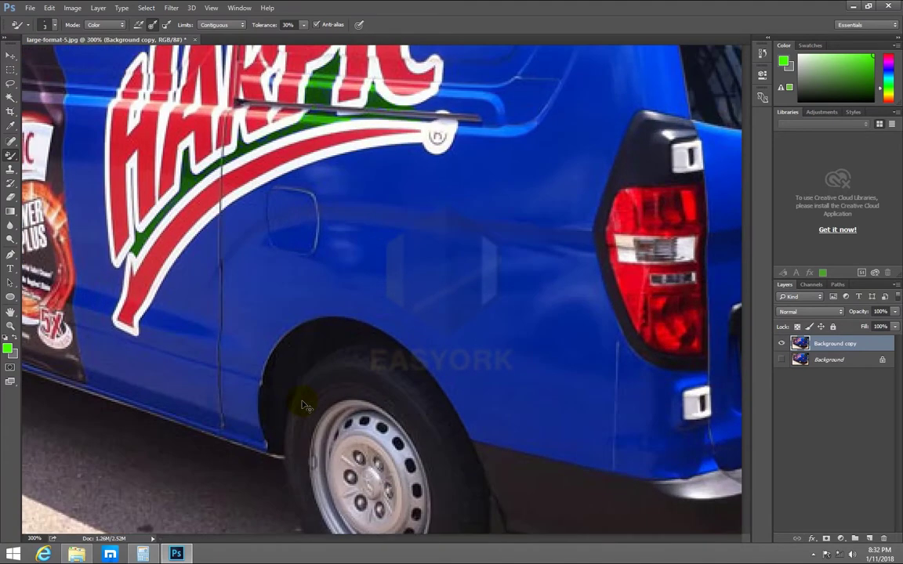
key("ctrl+plus")
left_click_drag(233, 237, 254, 451)
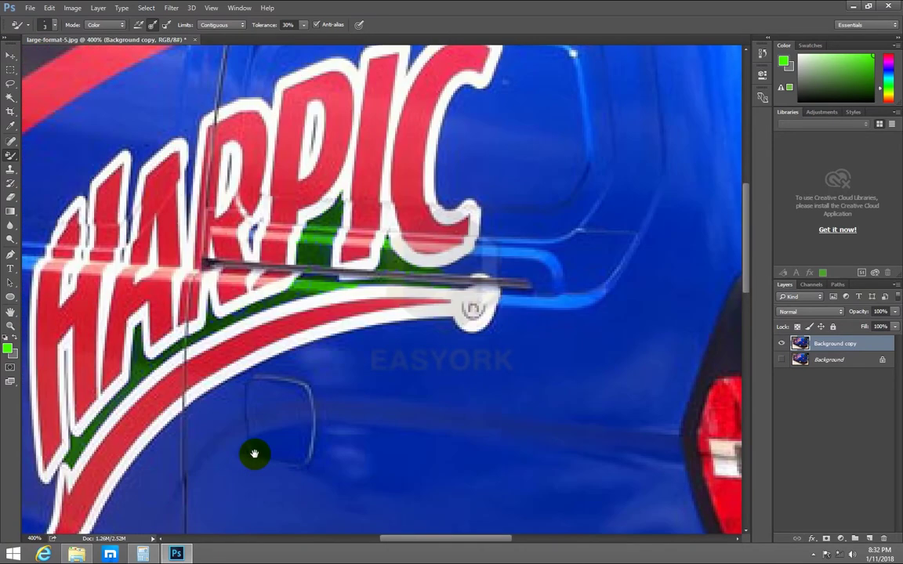
left_click_drag(571, 188, 498, 272)
key("ctrl+plus")
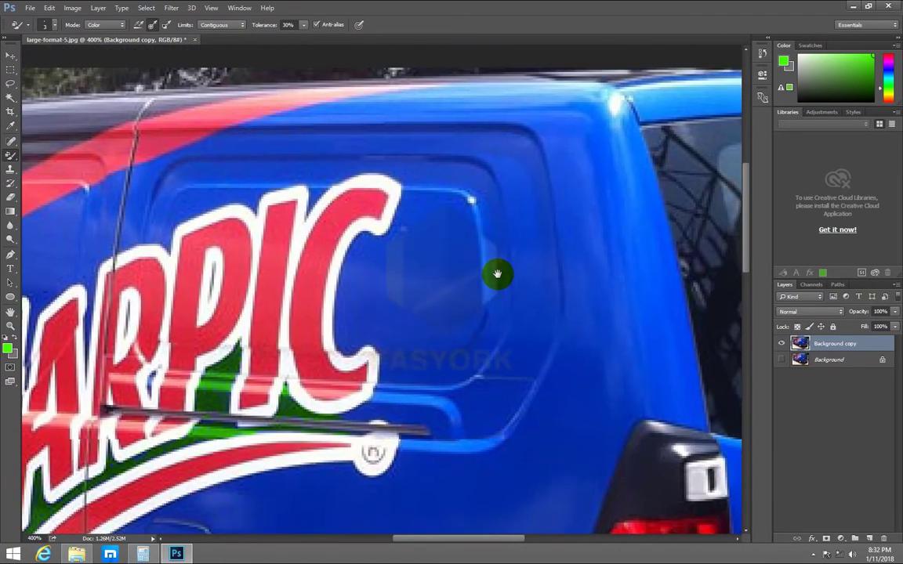
key("ctrl+plus")
scroll(405, 266, "down", 3)
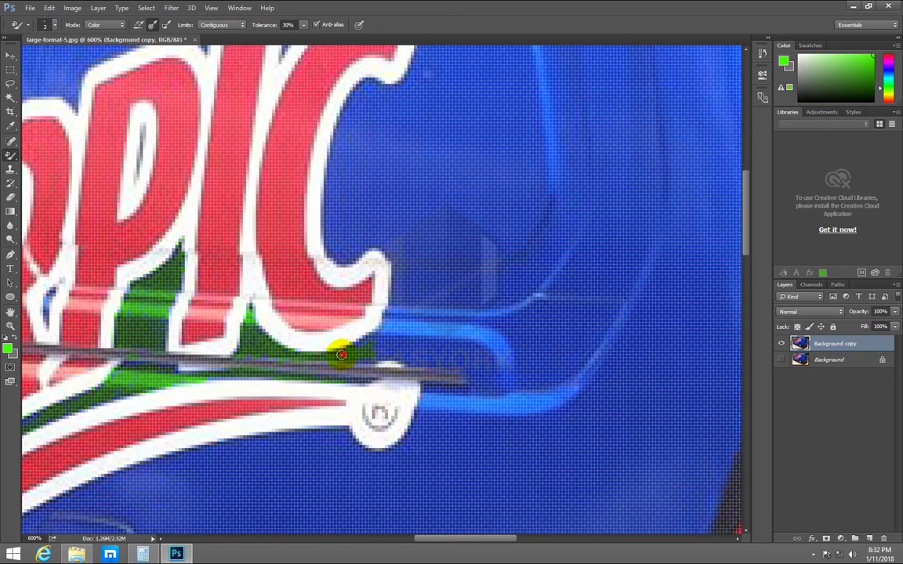
Paint the blue strip under the C green with the size-3 brush.
mouse_move(368, 333)
left_mouse_down()
mouse_move(331, 351)
mouse_move(466, 367)
mouse_move(454, 354)
mouse_move(390, 350)
left_mouse_up()
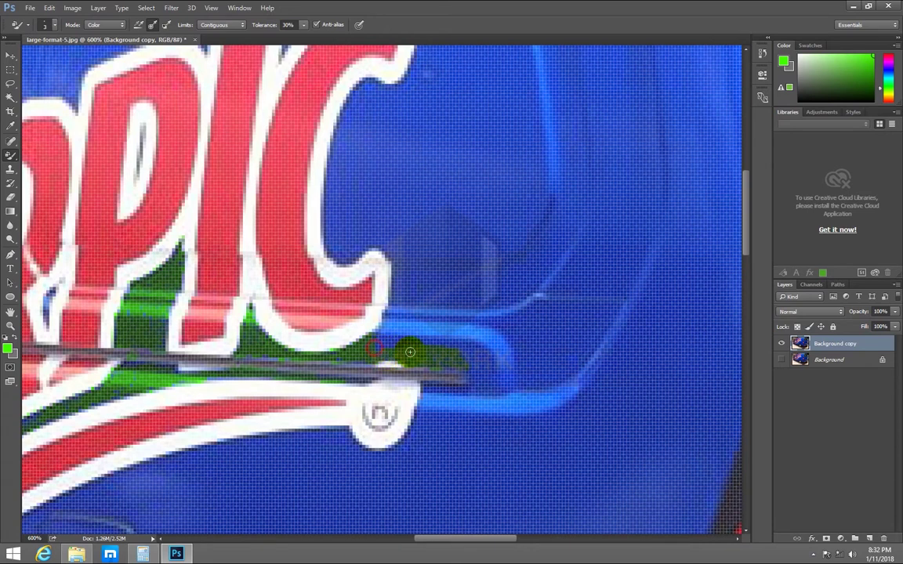
mouse_move(380, 347)
left_mouse_down()
mouse_move(409, 345)
mouse_move(384, 335)
mouse_move(397, 332)
mouse_move(377, 318)
mouse_move(413, 328)
mouse_move(369, 312)
left_mouse_up()
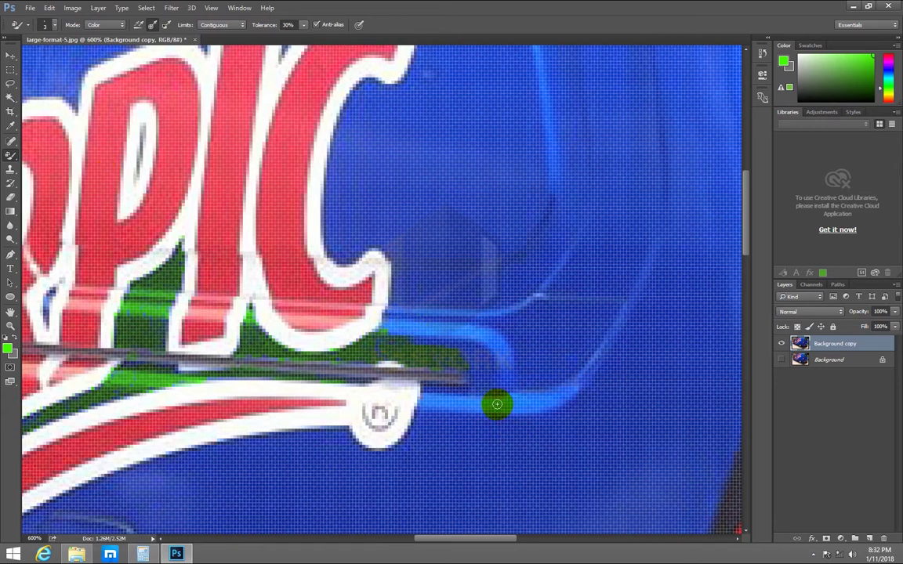
key("bracketright")
key("bracketright")
key("bracketright")
key("bracketright")
key("bracketright")
key("bracketright")
Fill the blue panel right of the C with broad green strokes at brush size 20.
mouse_move(400, 166)
left_mouse_down()
mouse_move(447, 172)
mouse_move(480, 257)
mouse_move(490, 356)
left_mouse_up()
left_click_drag(423, 304, 413, 201)
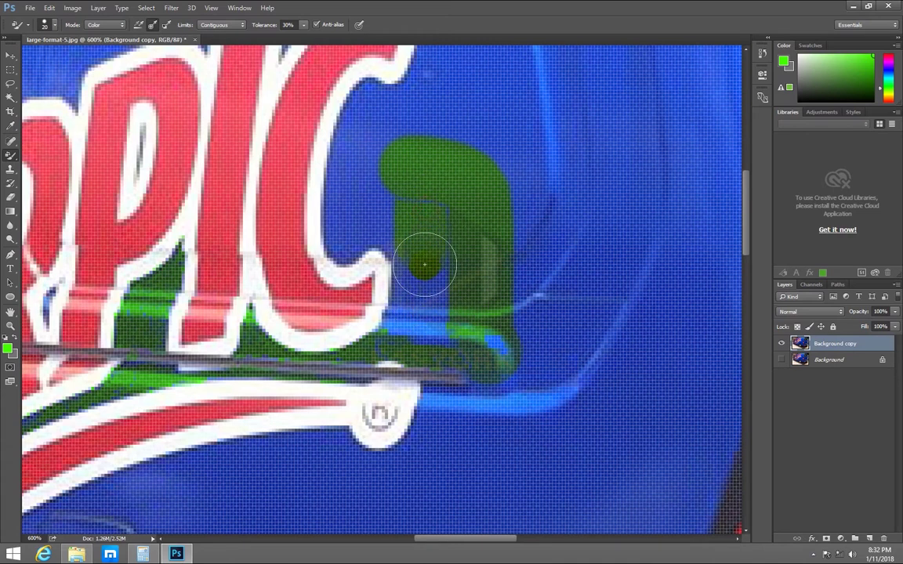
mouse_move(419, 282)
left_mouse_down()
mouse_move(438, 317)
mouse_move(459, 316)
mouse_move(439, 201)
mouse_move(453, 246)
mouse_move(447, 201)
mouse_move(383, 201)
left_mouse_up()
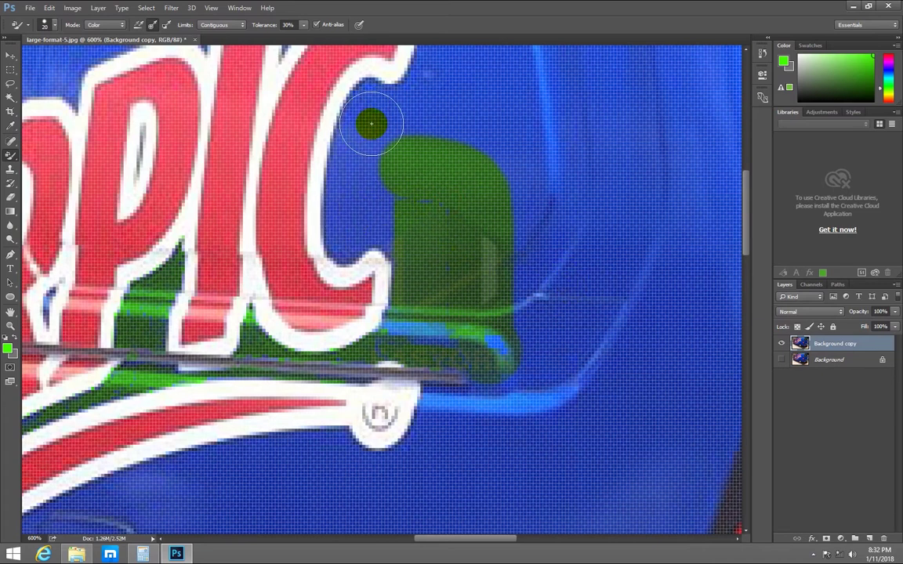
With a smaller brush, recolour the blue along the C's right edge green up to its top.
key("bracketleft")
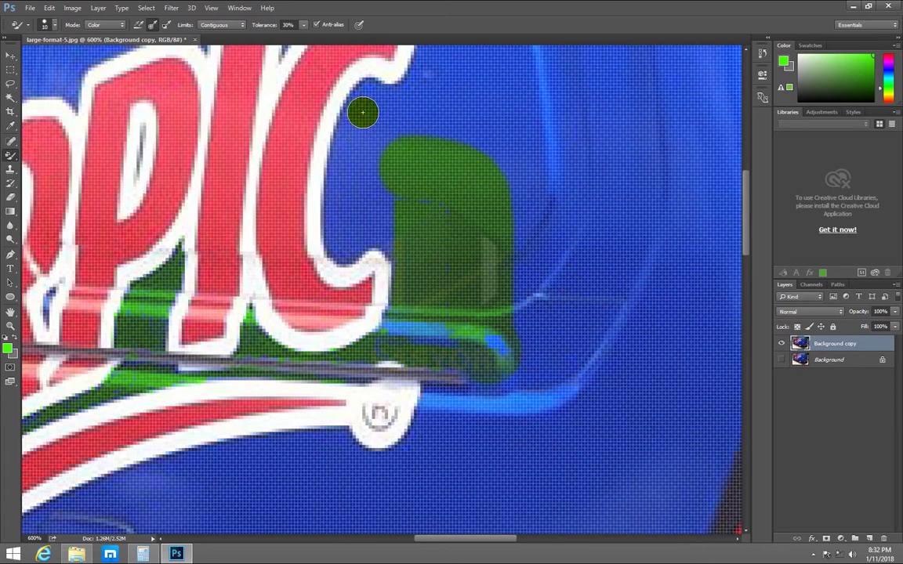
left_click(369, 97)
mouse_move(369, 97)
left_mouse_down()
mouse_move(403, 105)
mouse_move(403, 134)
left_mouse_up()
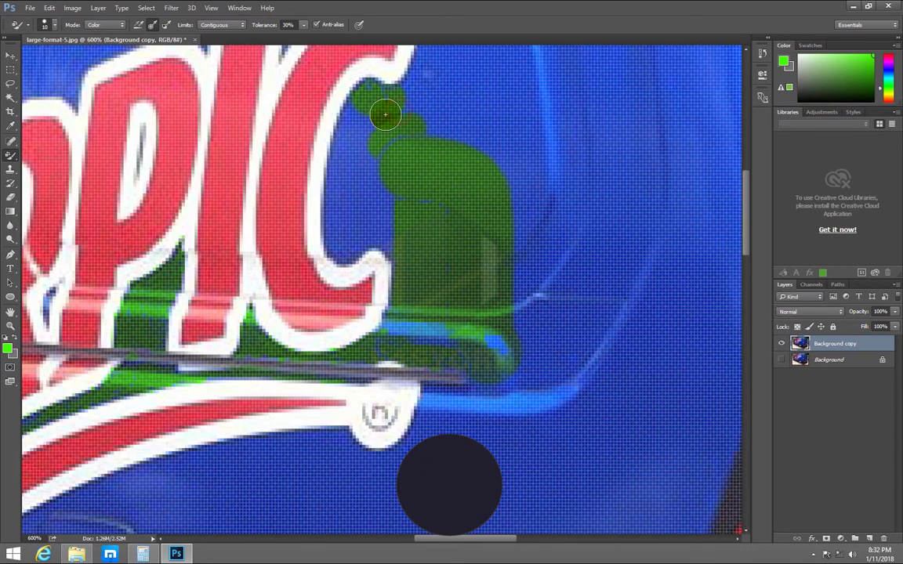
mouse_move(377, 96)
left_mouse_down()
mouse_move(353, 177)
mouse_move(354, 210)
mouse_move(379, 186)
mouse_move(386, 233)
mouse_move(355, 215)
mouse_move(332, 254)
mouse_move(357, 248)
mouse_move(342, 246)
mouse_move(342, 173)
left_mouse_up()
mouse_move(327, 219)
left_mouse_down()
mouse_move(336, 236)
mouse_move(348, 116)
mouse_move(335, 177)
mouse_move(369, 101)
mouse_move(343, 200)
mouse_move(368, 133)
mouse_move(353, 145)
left_mouse_up()
mouse_move(371, 99)
left_mouse_down()
mouse_move(337, 133)
mouse_move(359, 92)
mouse_move(344, 107)
mouse_move(316, 201)
mouse_move(350, 138)
left_mouse_up()
mouse_move(342, 227)
left_mouse_down()
mouse_move(370, 167)
mouse_move(358, 109)
mouse_move(374, 77)
mouse_move(383, 97)
left_mouse_up()
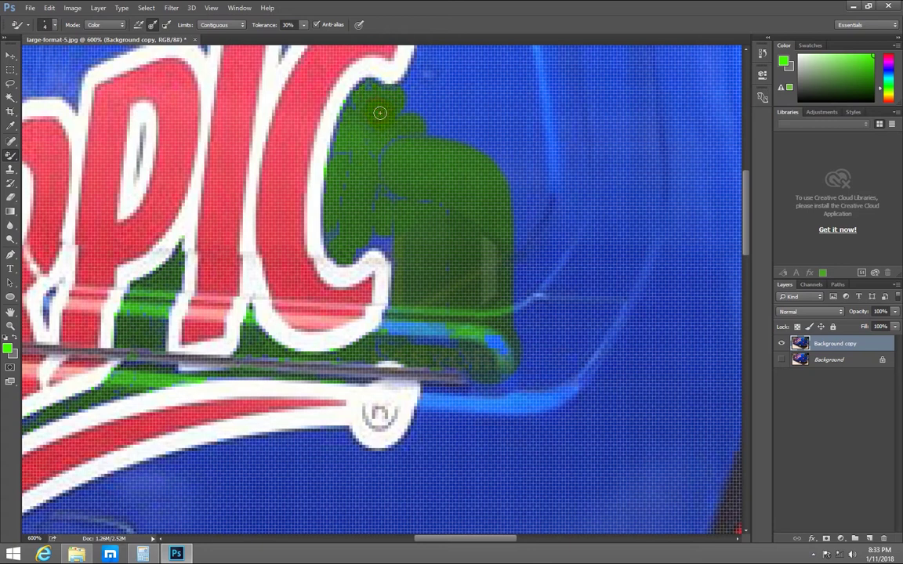
Tidy the green patch's edges along the C's lower-left edge, tip and inner edge.
left_click_drag(371, 126, 357, 151)
left_click_drag(379, 160, 402, 137)
left_click_drag(377, 199, 389, 247)
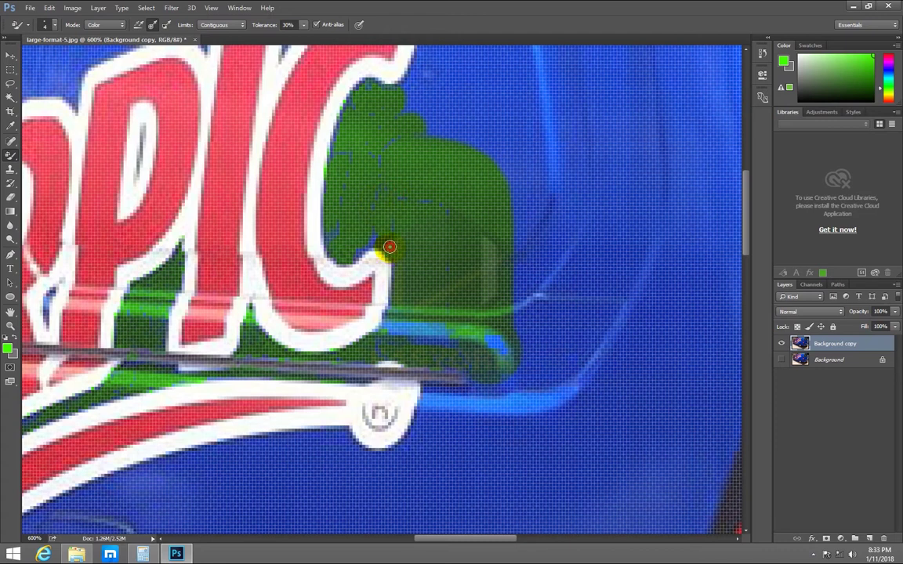
mouse_move(389, 247)
left_mouse_down()
mouse_move(375, 235)
mouse_move(360, 251)
mouse_move(393, 268)
mouse_move(395, 296)
left_mouse_up()
mouse_move(389, 235)
left_mouse_down()
mouse_move(380, 245)
mouse_move(316, 233)
mouse_move(332, 261)
mouse_move(347, 261)
mouse_move(345, 253)
mouse_move(322, 258)
mouse_move(318, 232)
mouse_move(327, 246)
mouse_move(339, 229)
left_mouse_up()
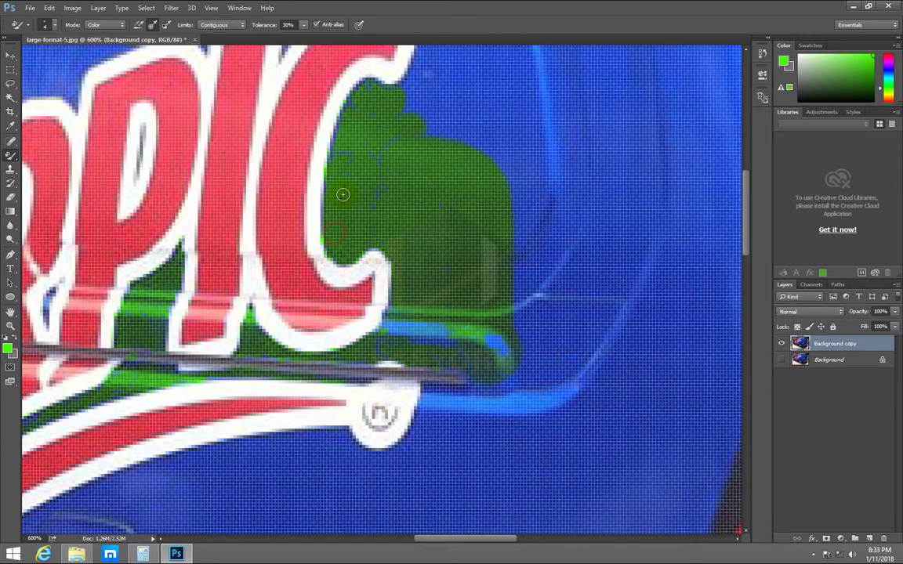
mouse_move(345, 185)
left_mouse_down()
mouse_move(328, 177)
mouse_move(318, 191)
mouse_move(322, 252)
mouse_move(334, 256)
left_mouse_up()
left_click_drag(348, 152, 339, 155)
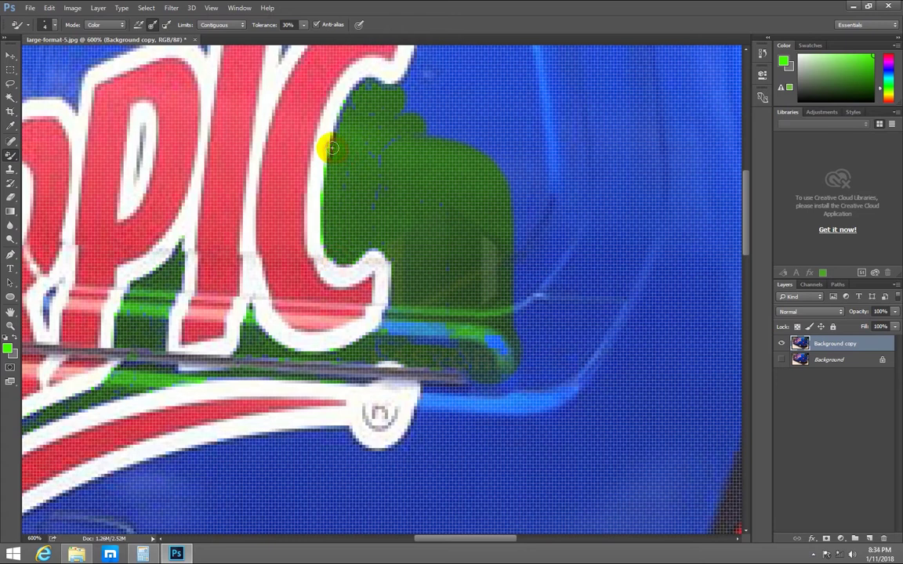
left_click_drag(334, 146, 340, 167)
mouse_move(368, 84)
left_mouse_down()
mouse_move(359, 77)
mouse_move(371, 80)
mouse_move(342, 91)
mouse_move(354, 118)
mouse_move(338, 130)
left_mouse_up()
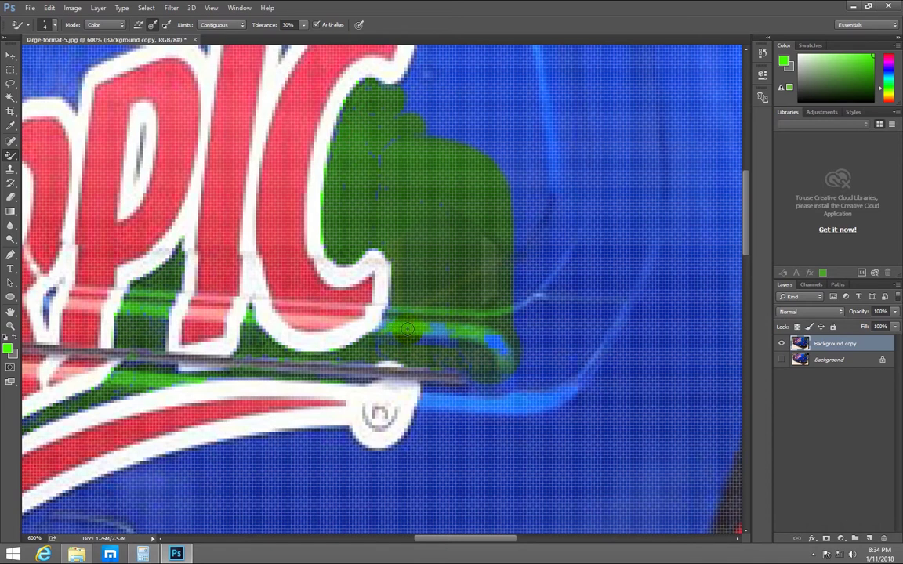
Recolour the blue spots on the lip green, undoing one bad stroke and repainting it.
mouse_move(429, 329)
left_mouse_down()
mouse_move(379, 323)
mouse_move(385, 363)
mouse_move(435, 340)
mouse_move(387, 335)
left_mouse_up()
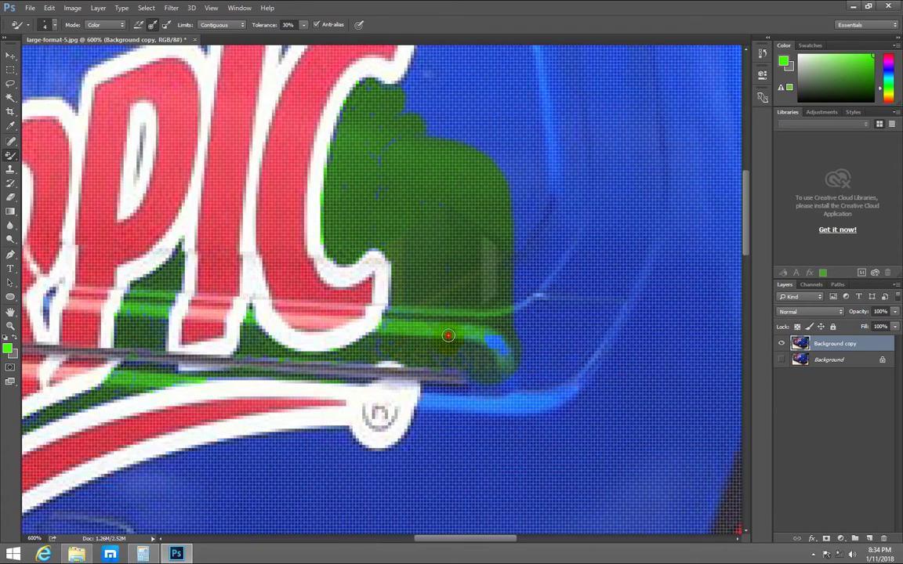
left_click_drag(447, 335, 493, 340)
key("ctrl+z")
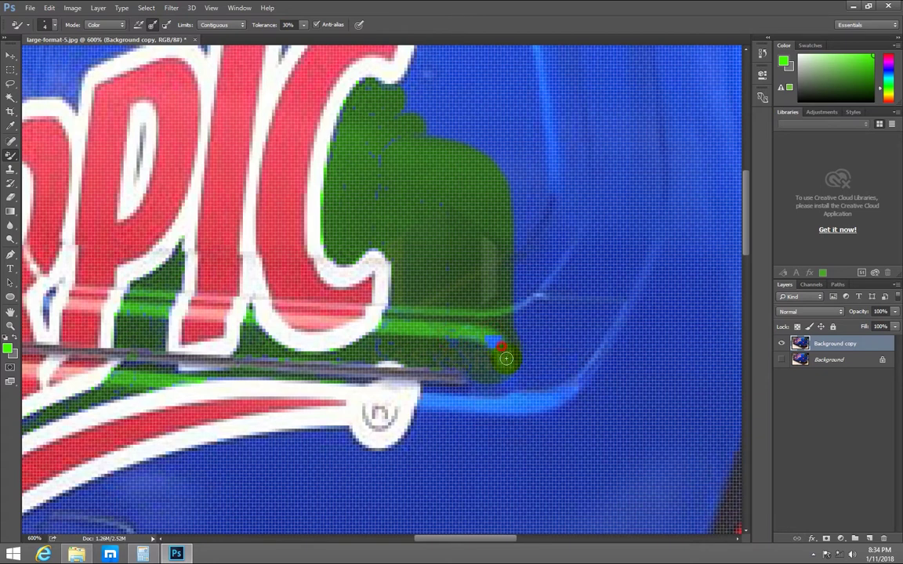
mouse_move(506, 358)
left_mouse_down()
mouse_move(493, 339)
mouse_move(509, 358)
left_mouse_up()
mouse_move(500, 362)
left_mouse_down()
mouse_move(480, 336)
mouse_move(468, 341)
left_mouse_up()
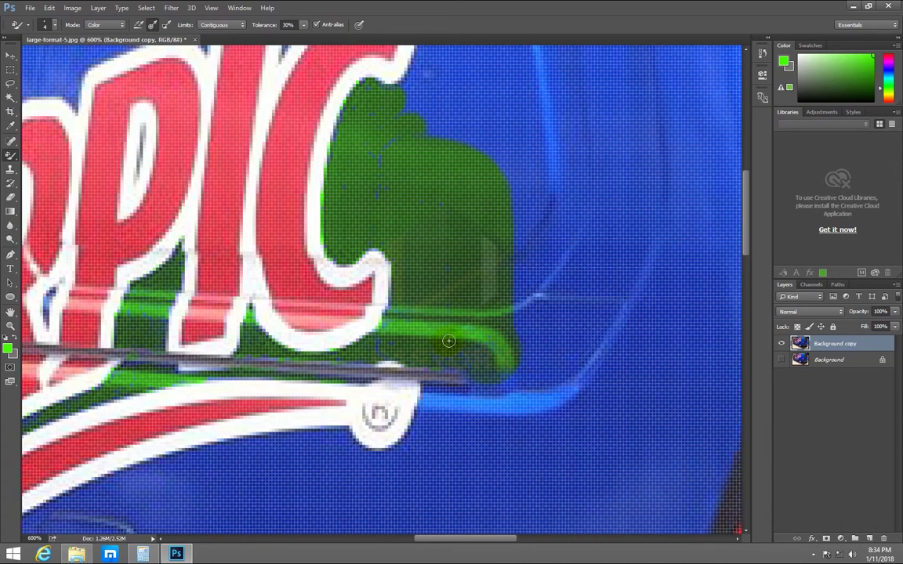
left_click_drag(469, 363, 449, 364)
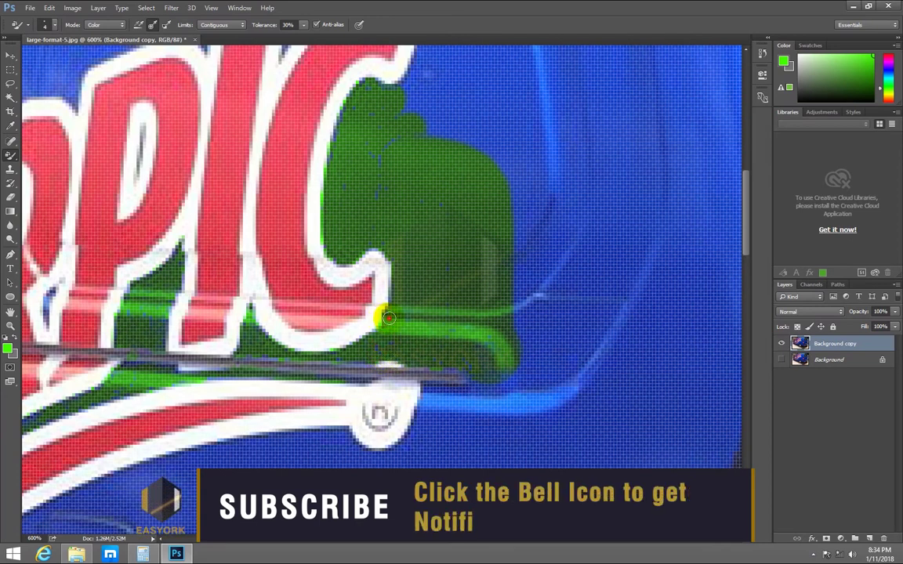
left_click_drag(389, 318, 373, 349)
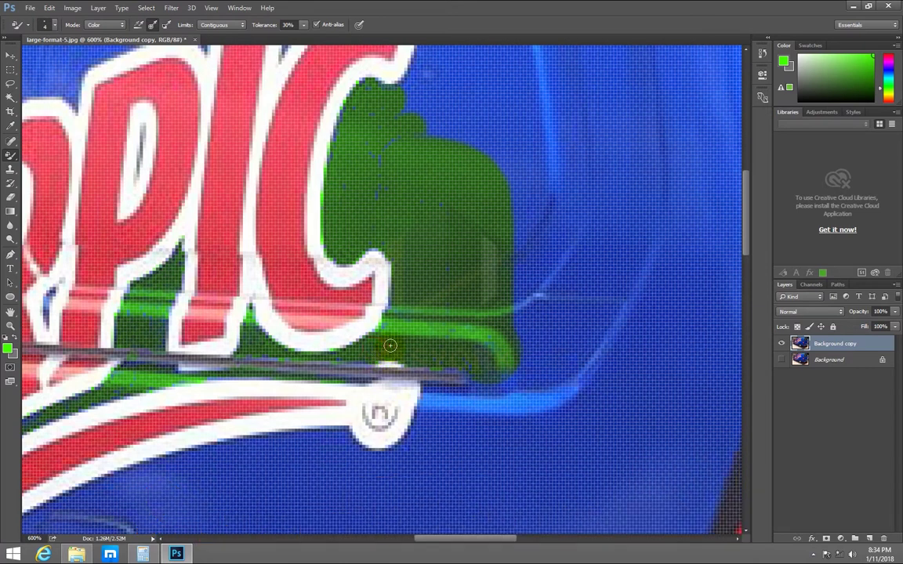
mouse_move(388, 347)
left_mouse_down()
mouse_move(369, 349)
mouse_move(376, 354)
left_mouse_up()
left_click_drag(382, 350, 337, 360)
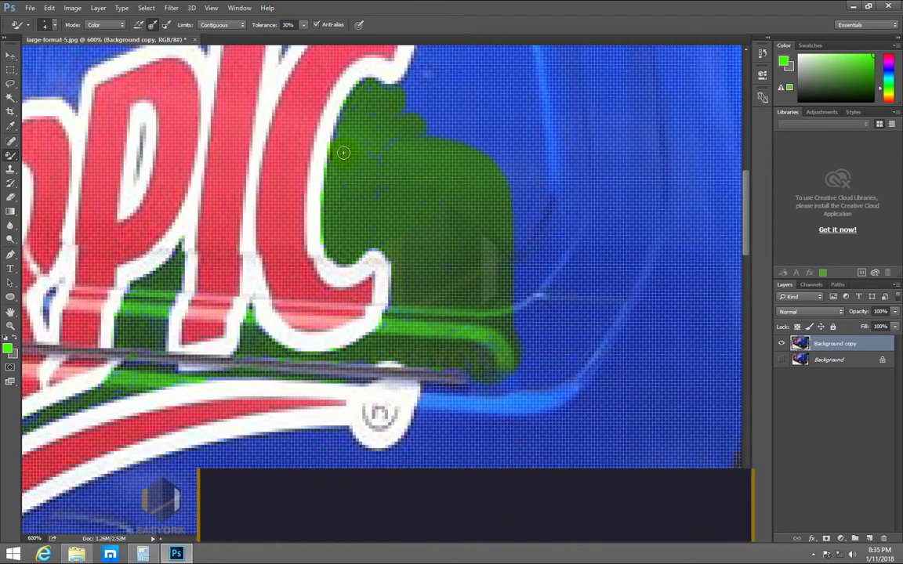
Brush green over blue fringes at the C's top, near the white swoosh and up its right edge.
left_click(335, 123)
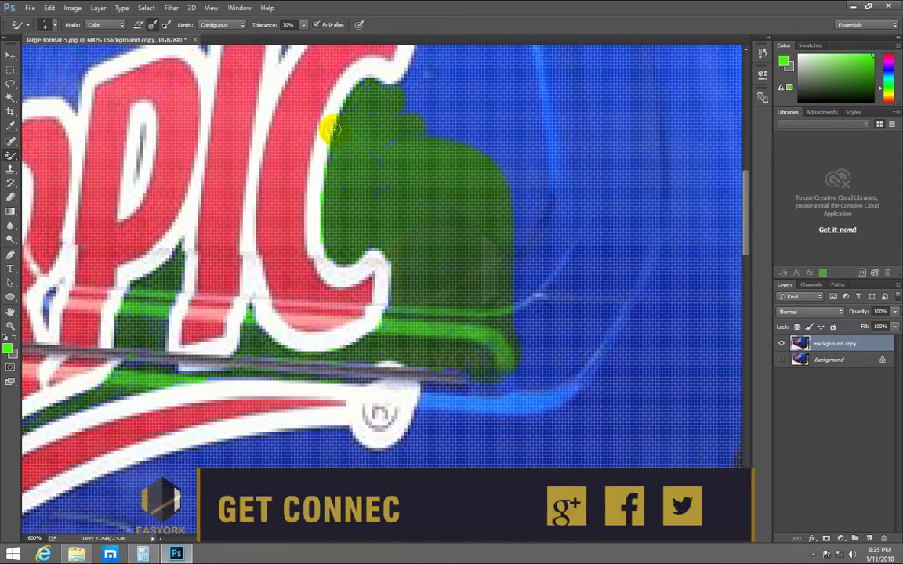
left_click_drag(335, 123, 333, 143)
left_click(379, 159)
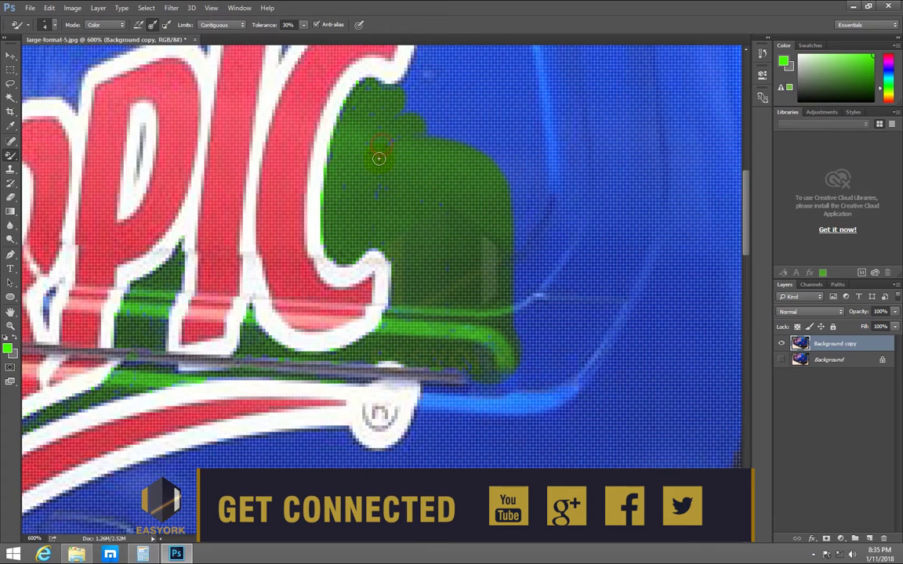
left_click_drag(380, 162, 387, 143)
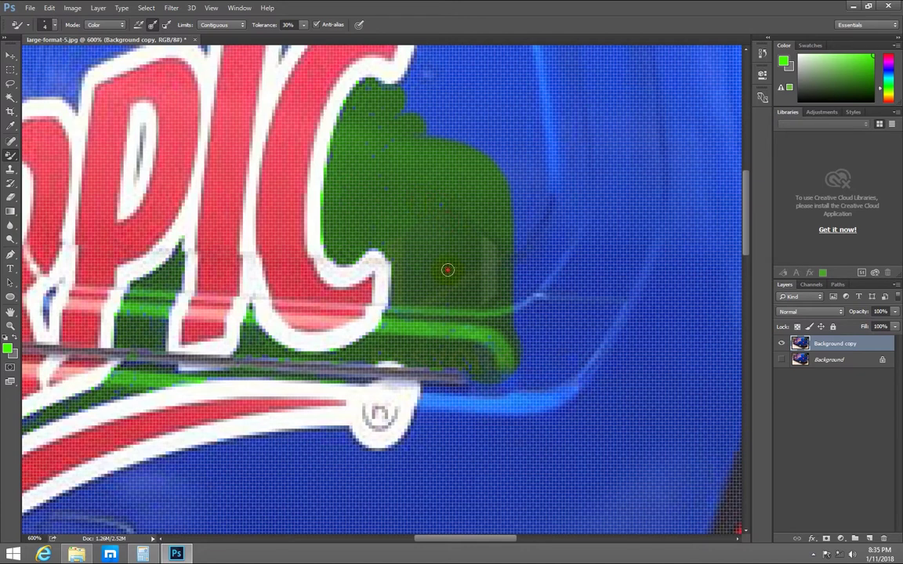
mouse_move(429, 409)
left_mouse_down()
mouse_move(429, 389)
mouse_move(460, 389)
mouse_move(453, 393)
mouse_move(479, 374)
mouse_move(500, 396)
mouse_move(476, 373)
mouse_move(463, 375)
mouse_move(474, 388)
left_mouse_up()
mouse_move(441, 359)
left_mouse_down()
mouse_move(403, 349)
mouse_move(359, 359)
mouse_move(253, 350)
mouse_move(448, 357)
mouse_move(518, 337)
mouse_move(440, 237)
left_mouse_up()
mouse_move(328, 161)
left_mouse_down()
mouse_move(417, 76)
mouse_move(416, 60)
mouse_move(409, 77)
left_mouse_up()
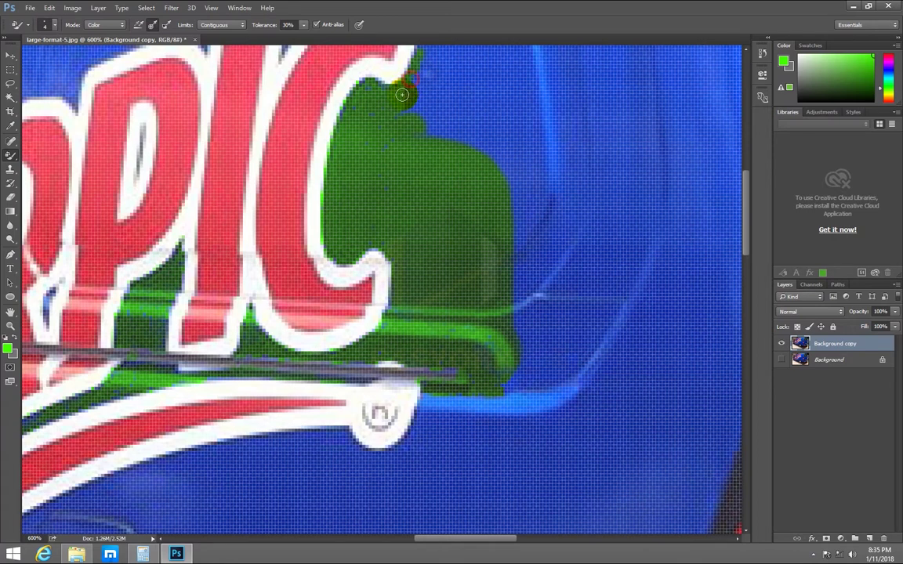
key("ctrl+minus")
key("ctrl+minus")
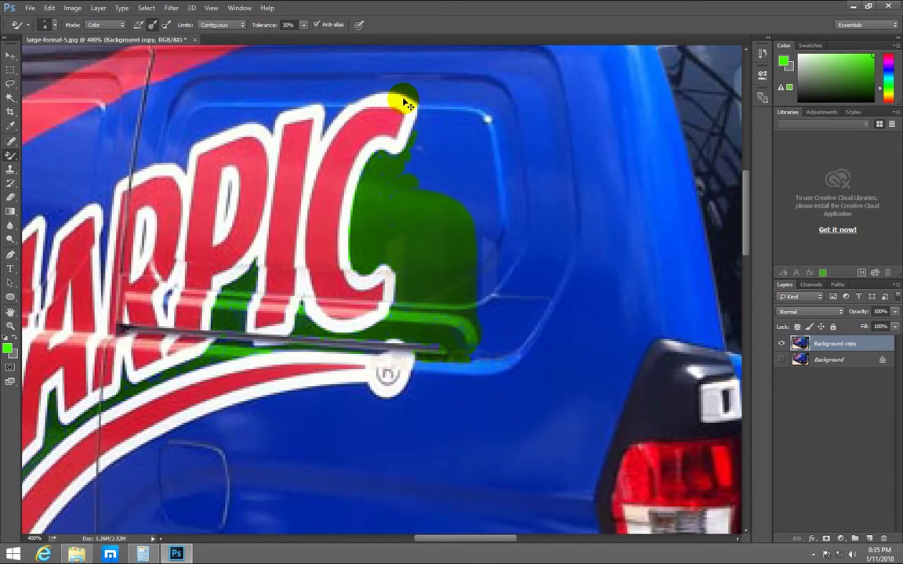
key("ctrl+minus")
key("ctrl+minus")
key("ctrl+minus")
key("ctrl+minus")
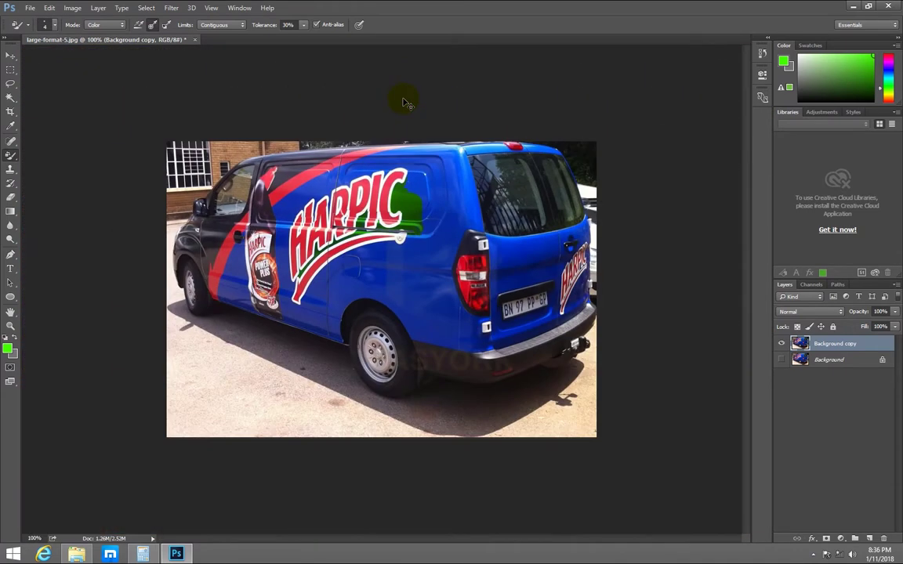
key("ctrl+plus")
key("ctrl+plus")
key("ctrl+plus")
key("ctrl+plus")
key("ctrl+plus")
mouse_move(298, 71)
left_mouse_down()
mouse_move(307, 185)
mouse_move(293, 298)
mouse_move(313, 313)
left_mouse_up()
mouse_move(429, 134)
left_mouse_down()
mouse_move(441, 172)
mouse_move(430, 191)
mouse_move(423, 186)
left_mouse_up()
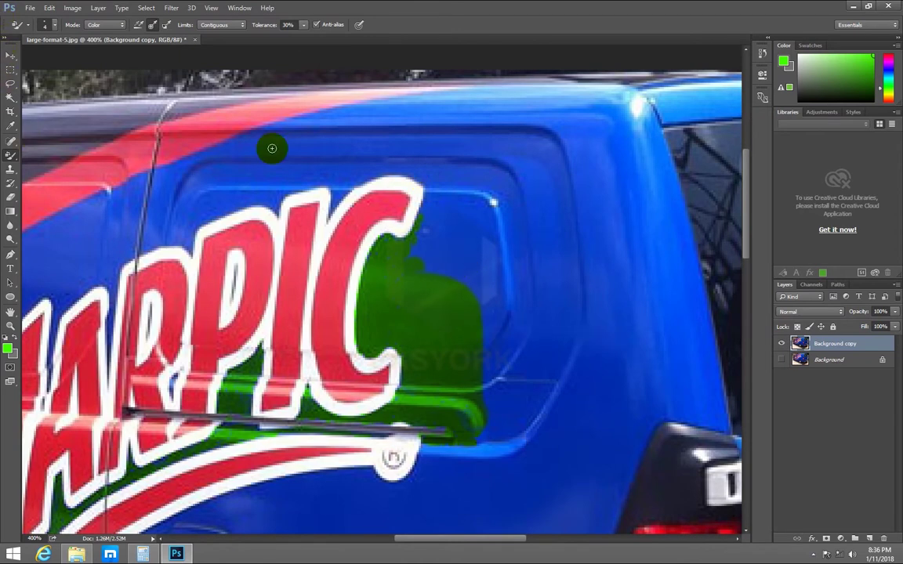
Raise the brush to about 50 px and paint broad green strokes across the window panel.
left_click(56, 25)
mouse_move(21, 58)
left_mouse_down()
mouse_move(30, 71)
mouse_move(42, 65)
left_mouse_up()
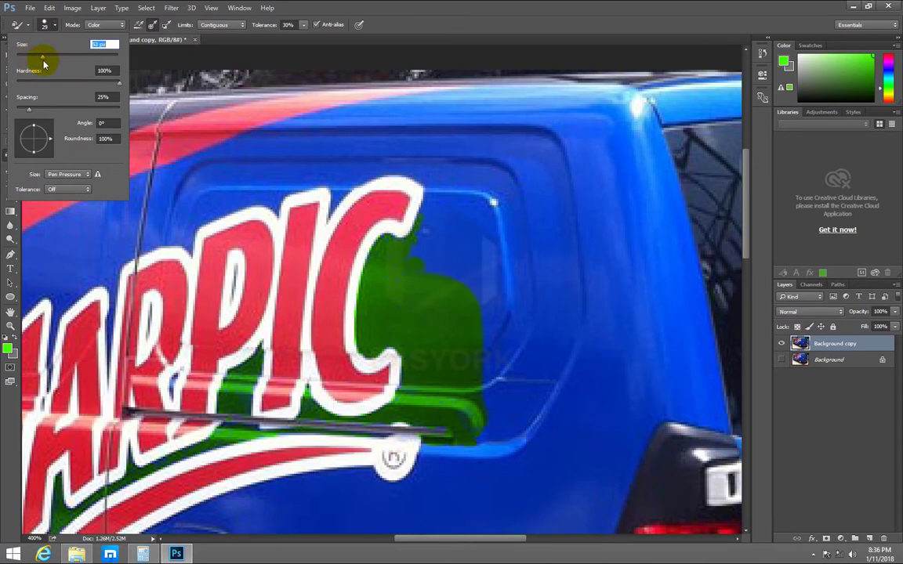
left_click(518, 224)
mouse_move(518, 223)
left_mouse_down()
mouse_move(509, 248)
mouse_move(520, 268)
mouse_move(533, 191)
mouse_move(529, 335)
mouse_move(508, 378)
mouse_move(479, 278)
mouse_move(489, 156)
mouse_move(514, 153)
mouse_move(610, 181)
mouse_move(622, 289)
mouse_move(557, 201)
mouse_move(570, 246)
mouse_move(568, 181)
mouse_move(577, 205)
left_mouse_up()
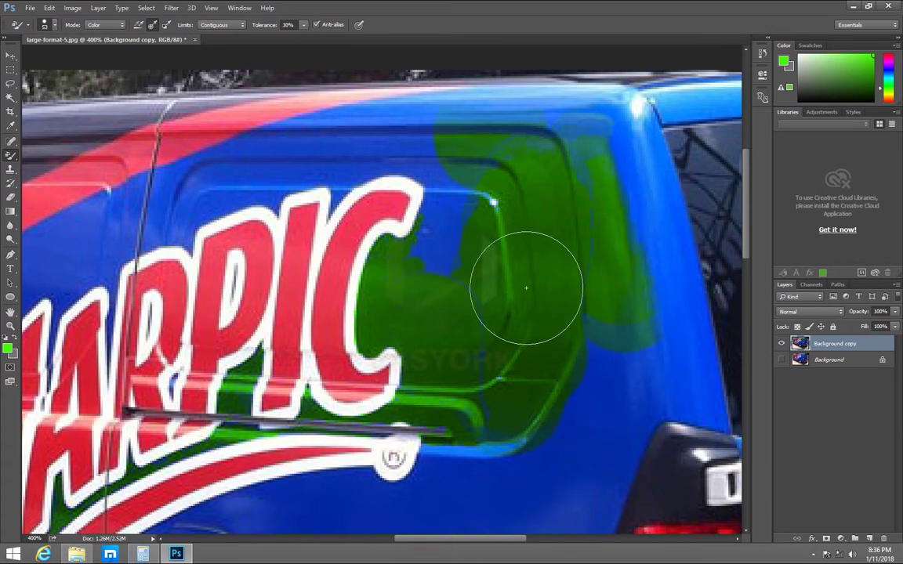
left_click(45, 24)
Shrink the brush to 8 px and paint green beside the C, above PIC and inside the window.
left_click_drag(53, 45, 21, 56)
mouse_move(443, 195)
left_mouse_down()
mouse_move(413, 207)
mouse_move(419, 222)
mouse_move(413, 174)
mouse_move(423, 177)
mouse_move(403, 167)
mouse_move(313, 192)
mouse_move(352, 153)
mouse_move(377, 172)
mouse_move(298, 184)
mouse_move(318, 177)
mouse_move(326, 190)
mouse_move(337, 177)
mouse_move(293, 189)
mouse_move(297, 197)
mouse_move(324, 184)
left_mouse_up()
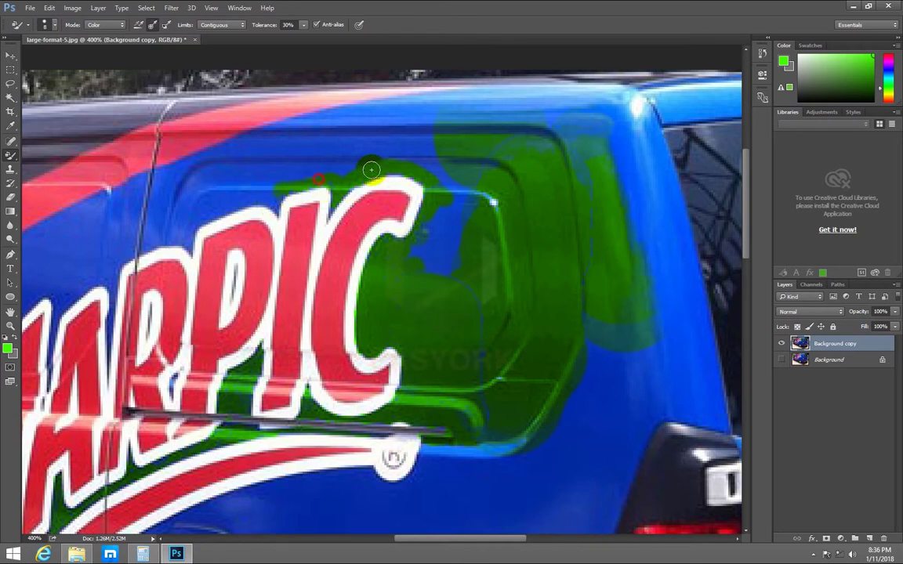
left_click_drag(276, 176, 329, 186)
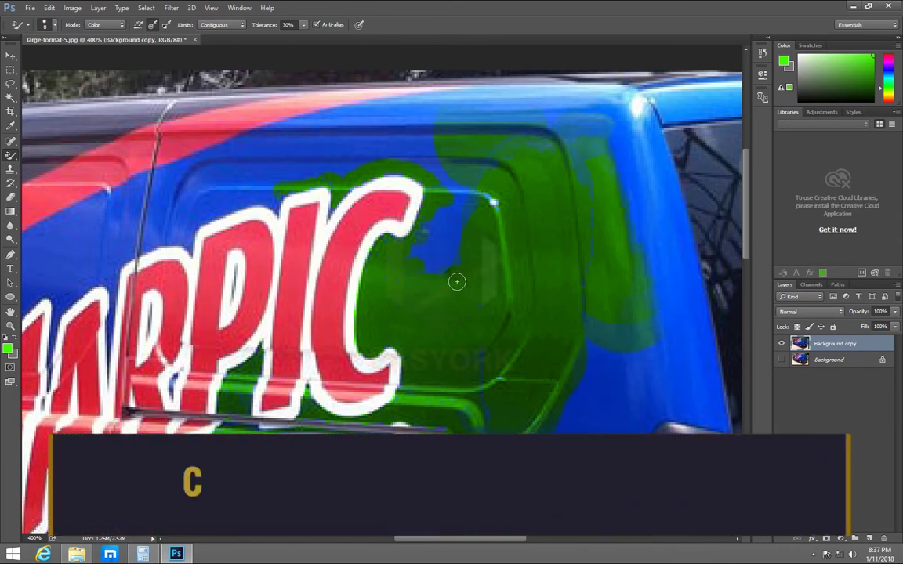
mouse_move(440, 259)
left_mouse_down()
mouse_move(451, 234)
mouse_move(443, 272)
mouse_move(459, 244)
mouse_move(453, 260)
mouse_move(458, 272)
mouse_move(463, 250)
mouse_move(466, 289)
mouse_move(462, 277)
left_mouse_up()
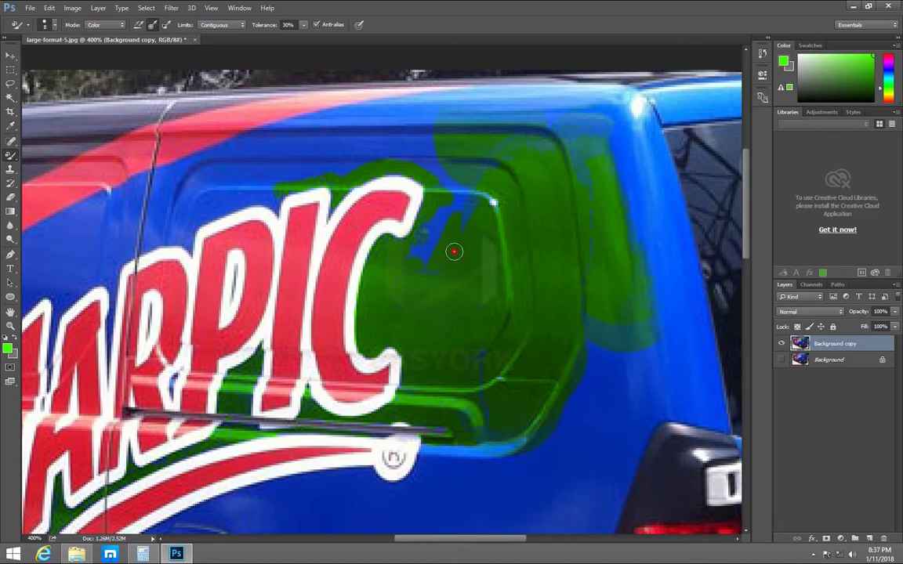
Paint green over remaining blue patches inside the window, along the C's edge and top edge.
left_click_drag(429, 251, 425, 267)
left_click_drag(438, 241, 429, 257)
left_click(434, 227)
left_click_drag(378, 236, 367, 264)
left_click(379, 255)
left_click_drag(400, 279, 434, 227)
mouse_move(455, 203)
left_mouse_down()
mouse_move(430, 212)
mouse_move(482, 212)
mouse_move(457, 234)
mouse_move(454, 251)
left_mouse_up()
mouse_move(423, 229)
left_mouse_down()
mouse_move(405, 227)
mouse_move(420, 209)
left_mouse_up()
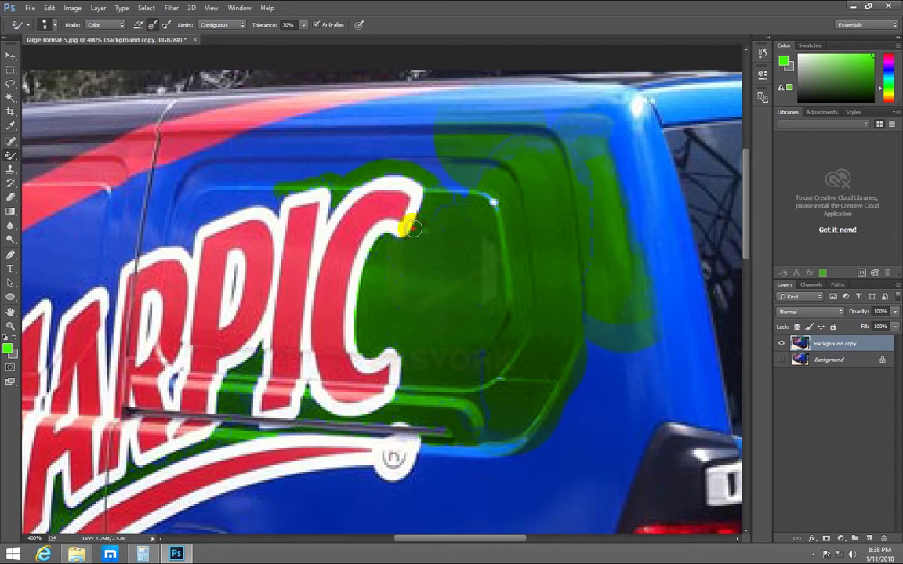
Undo the accidental yellow tint on the red letter edge and re-touch that spot.
key("ctrl+z")
key("ctrl+alt+z")
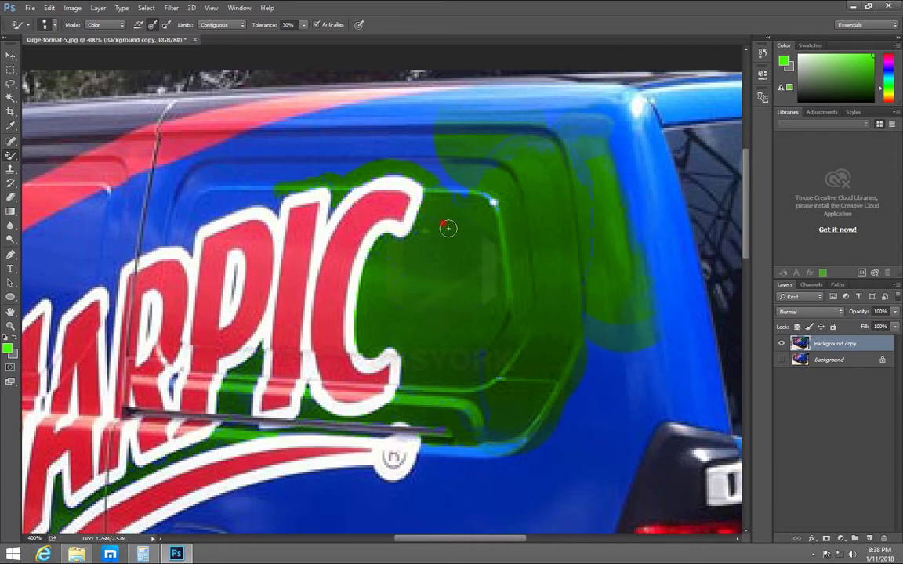
key("ctrl+alt+z")
left_click(415, 205)
Touch up green along the window's lower edge and corner, then zoom out to 100%.
left_click(480, 349)
left_click_drag(485, 376, 491, 441)
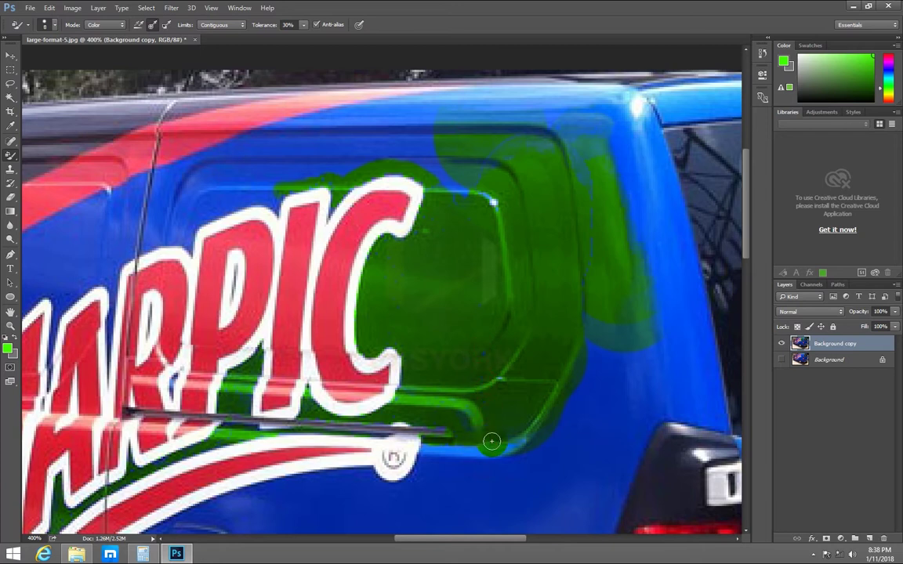
mouse_move(468, 430)
left_mouse_down()
mouse_move(476, 404)
mouse_move(461, 422)
mouse_move(487, 352)
mouse_move(496, 375)
left_mouse_up()
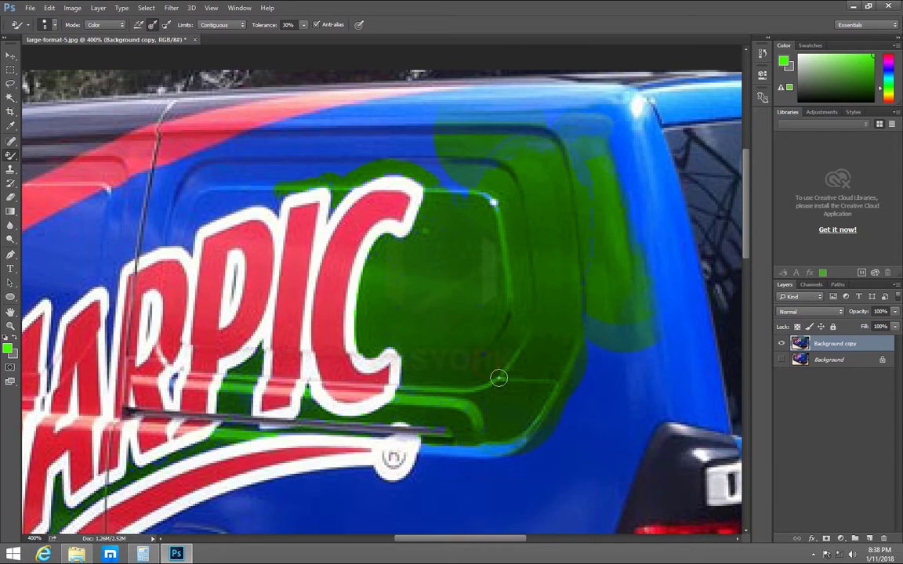
left_click(502, 376)
left_click_drag(479, 431, 487, 428)
left_click(480, 433)
left_click_drag(475, 353, 489, 348)
key("ctrl+minus")
key("ctrl+minus")
key("ctrl+minus")
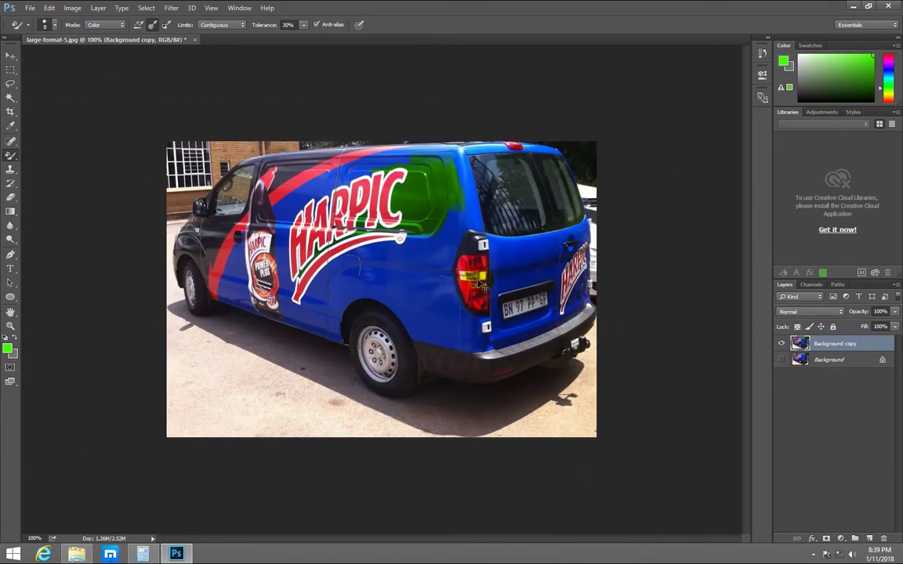
Zoom to 300% and extend green along the blue strip under the window, right of the logo.
key("ctrl+plus")
key("ctrl+plus")
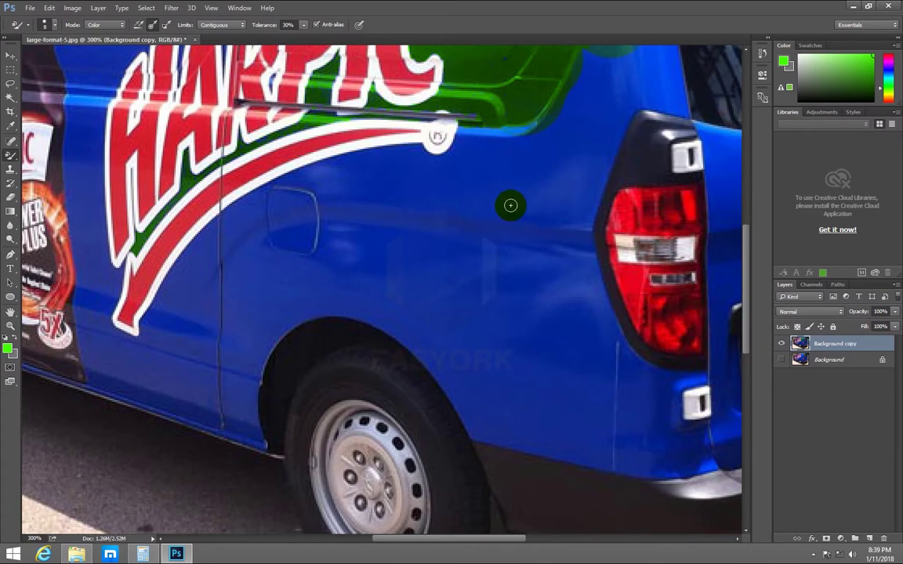
left_click(461, 137)
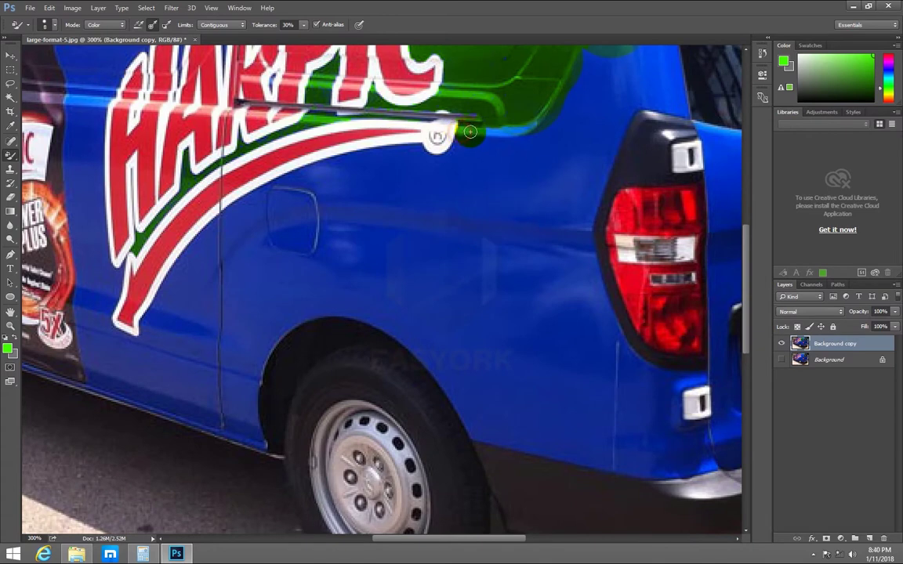
left_click_drag(463, 131, 524, 136)
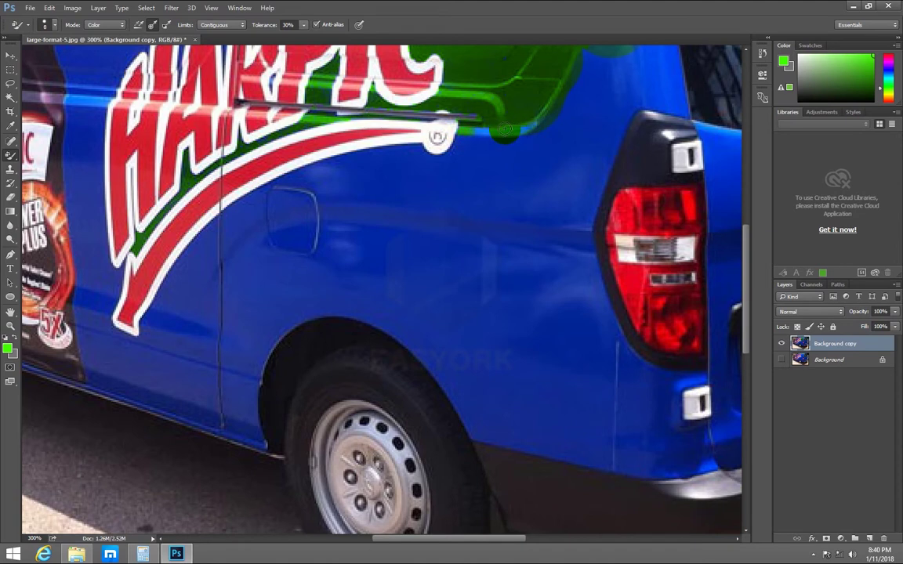
mouse_move(499, 127)
left_mouse_down()
mouse_move(486, 126)
mouse_move(487, 139)
mouse_move(507, 134)
left_mouse_up()
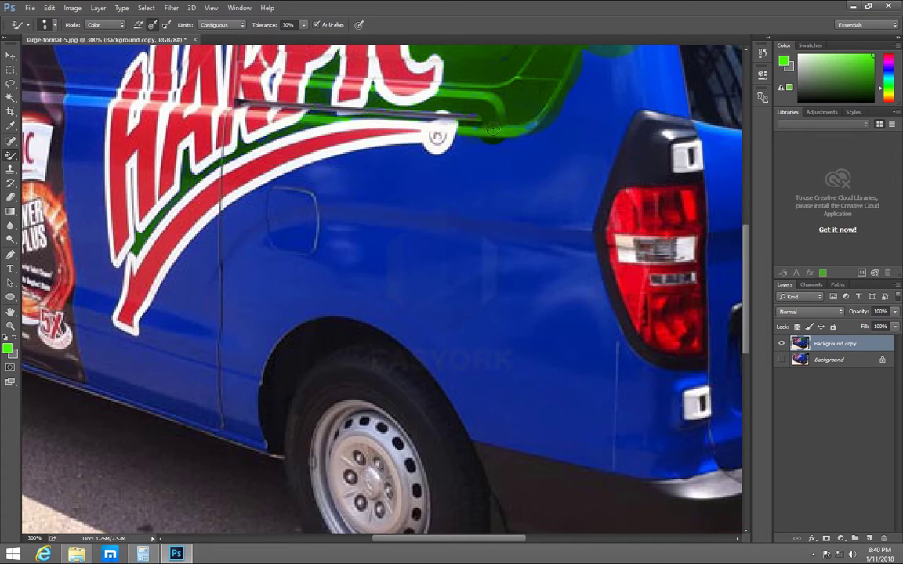
Zoom to 700% and turn stray blue pixels along the green area's bottom edge green.
scroll(472, 129, "up", 1)
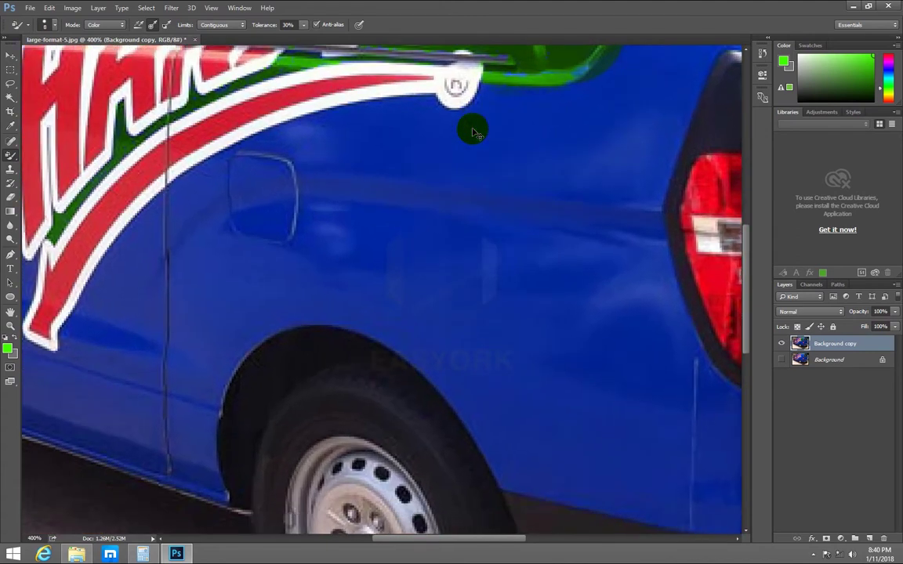
scroll(403, 357, "up", 1)
scroll(399, 366, "up", 1)
scroll(400, 366, "up", 1)
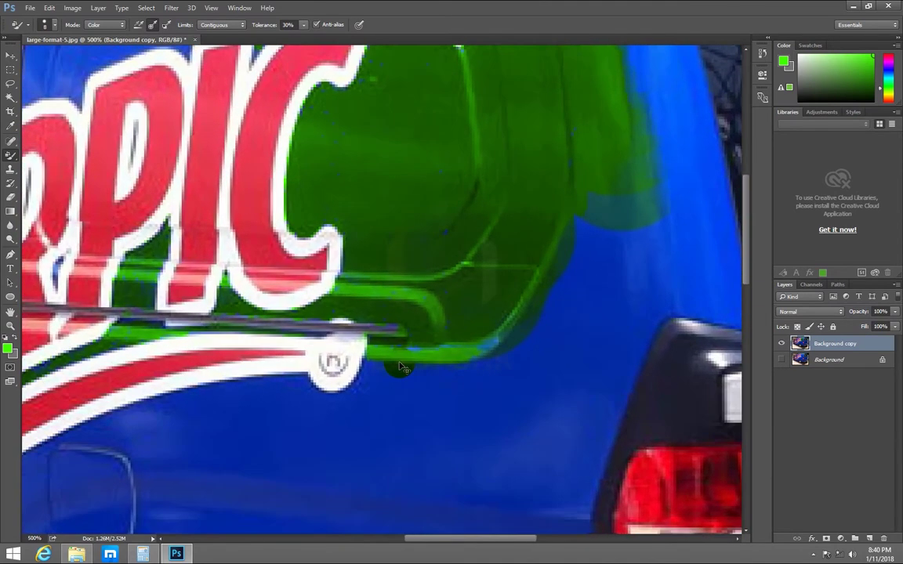
scroll(396, 365, "up", 1)
scroll(404, 365, "up", 1)
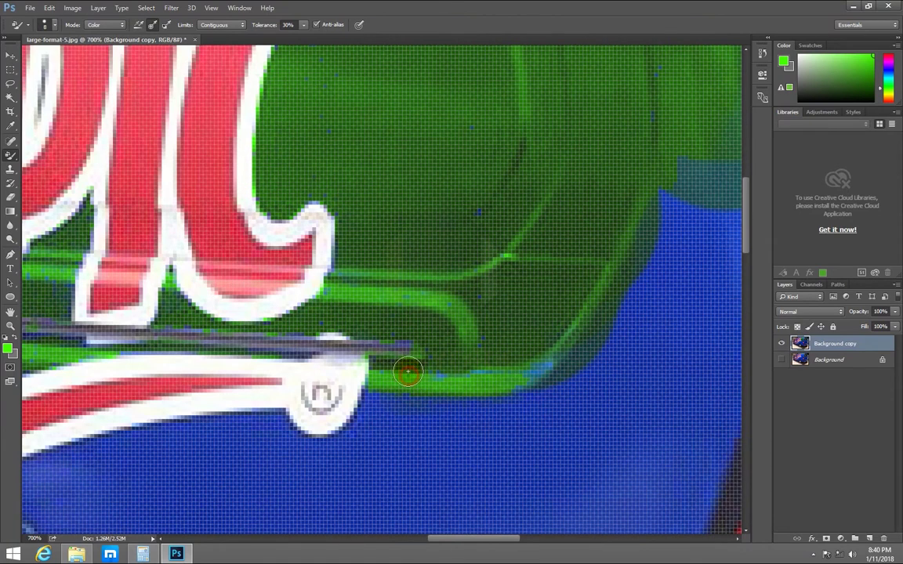
mouse_move(383, 372)
left_mouse_down()
mouse_move(509, 373)
mouse_move(383, 372)
left_mouse_up()
mouse_move(440, 373)
left_mouse_down()
mouse_move(555, 364)
mouse_move(510, 392)
mouse_move(387, 368)
left_mouse_up()
mouse_move(549, 399)
left_mouse_down()
mouse_move(504, 395)
mouse_move(571, 391)
mouse_move(604, 368)
mouse_move(597, 362)
mouse_move(553, 391)
left_mouse_up()
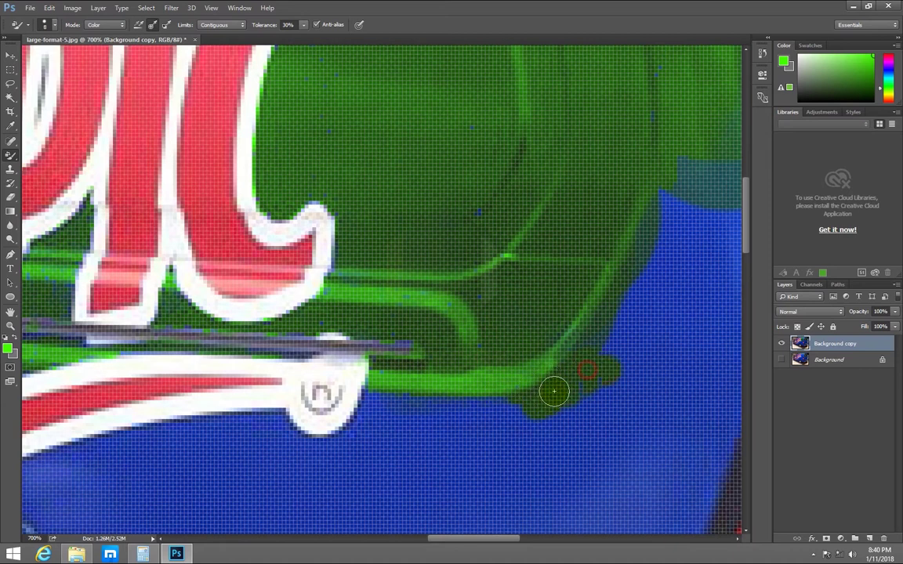
Recolour the bluish pixels along the green area's right edge green.
mouse_move(666, 286)
left_mouse_down()
mouse_move(506, 293)
mouse_move(483, 314)
left_mouse_up()
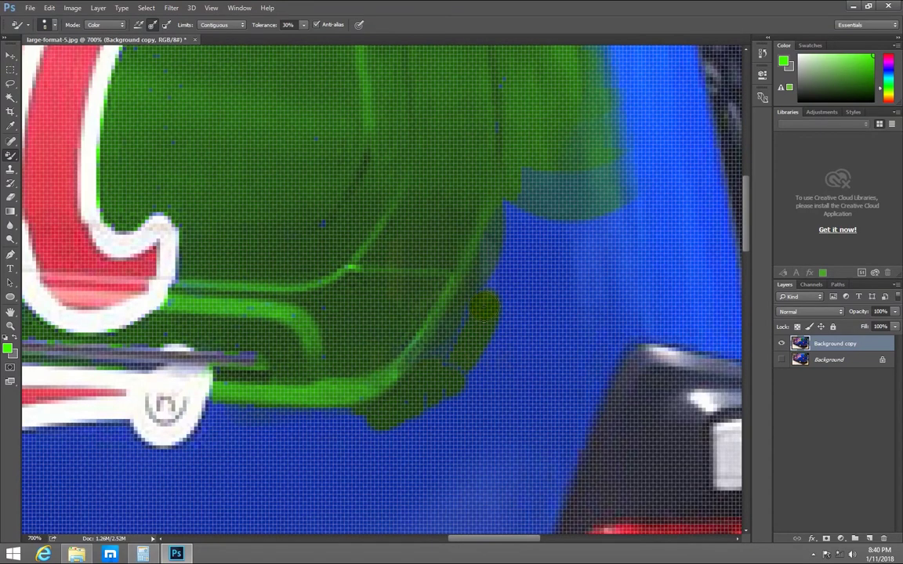
left_click_drag(519, 212, 461, 339)
left_click_drag(503, 210, 506, 227)
mouse_move(506, 226)
left_mouse_down()
mouse_move(510, 208)
mouse_move(506, 249)
left_mouse_up()
left_click_drag(500, 257, 487, 285)
Touch up the lower green edge and paint the teal patch green.
left_click(449, 364)
left_click_drag(455, 368, 462, 373)
left_click(455, 357)
mouse_move(460, 332)
left_mouse_down()
mouse_move(464, 323)
mouse_move(461, 333)
left_mouse_up()
left_click_drag(461, 349, 462, 369)
left_click(424, 400)
left_click(404, 402)
left_click_drag(407, 406, 362, 409)
left_click(608, 206)
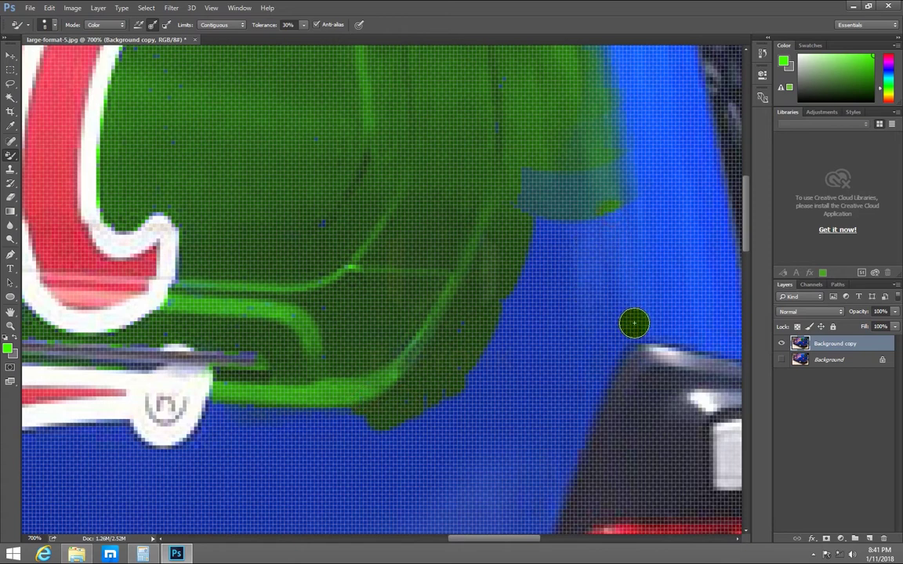
Paint a green strip from above the bumper up to the teal patch.
left_click(602, 151)
left_click_drag(602, 150, 593, 154)
left_click_drag(631, 317, 610, 179)
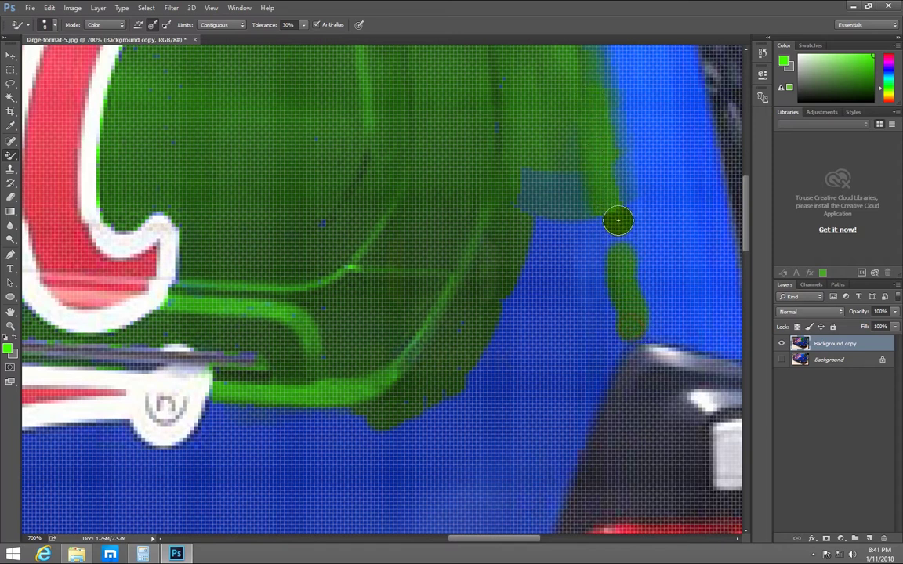
left_click_drag(633, 268, 643, 335)
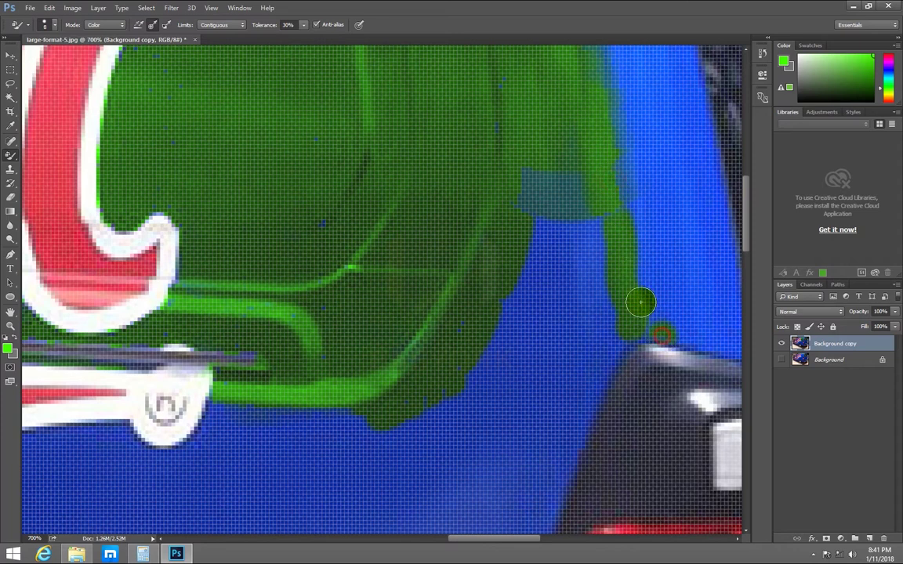
left_click(638, 333)
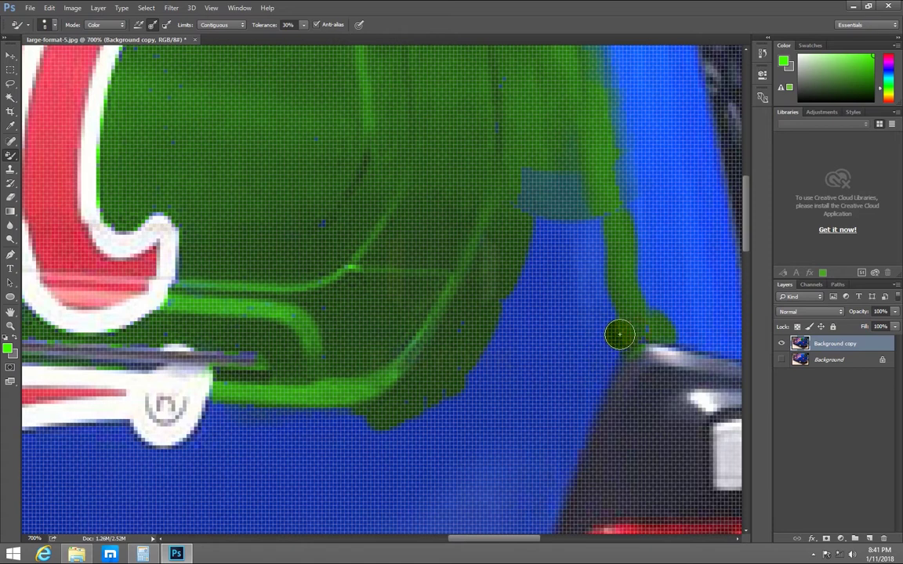
Fill the blue gaps above the arm and along the lower green edge with green.
left_click(599, 200)
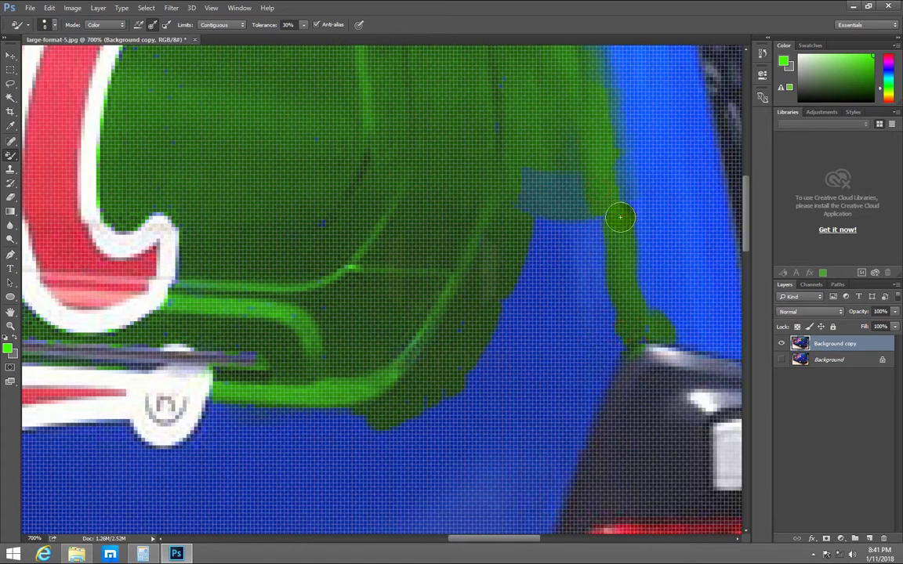
left_click(610, 213)
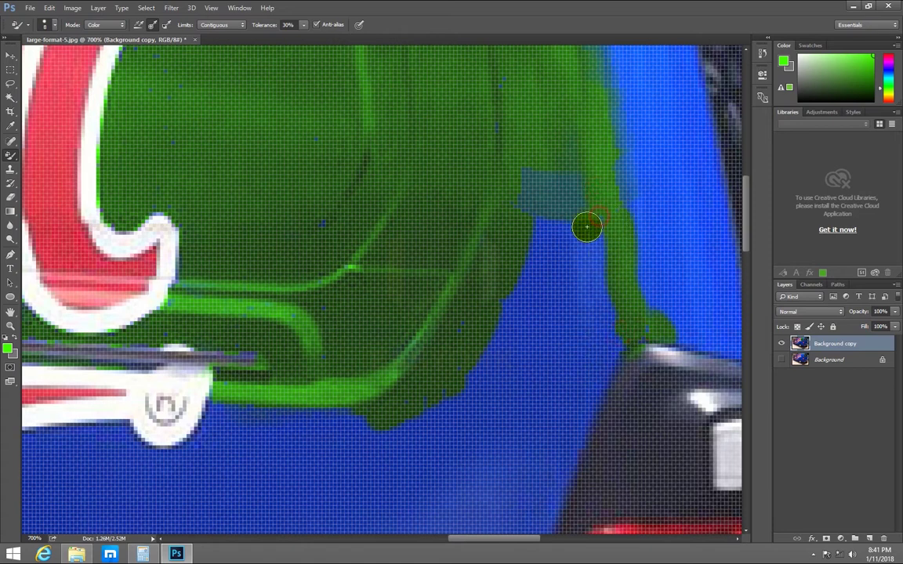
left_click_drag(594, 229, 528, 245)
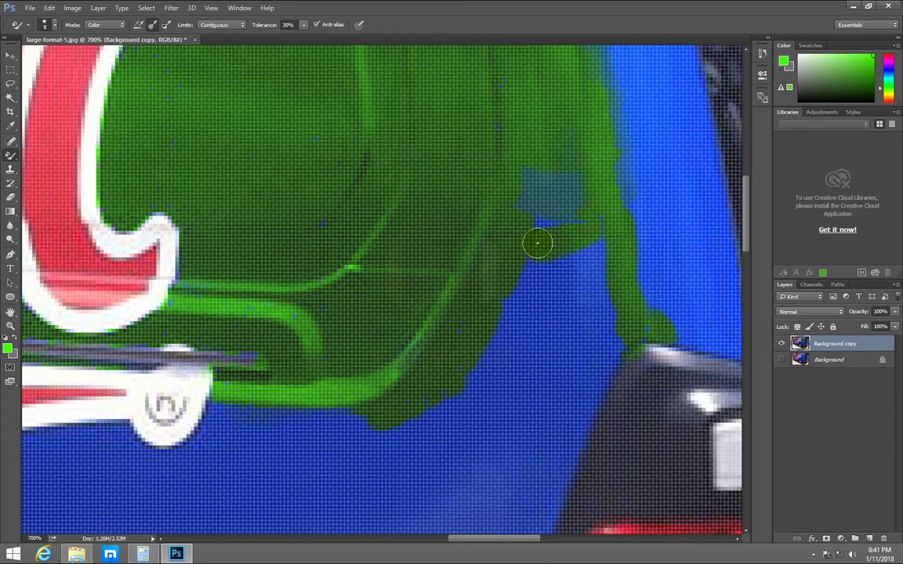
mouse_move(582, 220)
left_mouse_down()
mouse_move(518, 215)
mouse_move(574, 215)
mouse_move(540, 225)
mouse_move(531, 186)
mouse_move(544, 172)
mouse_move(574, 181)
mouse_move(590, 195)
mouse_move(555, 204)
mouse_move(534, 198)
left_mouse_up()
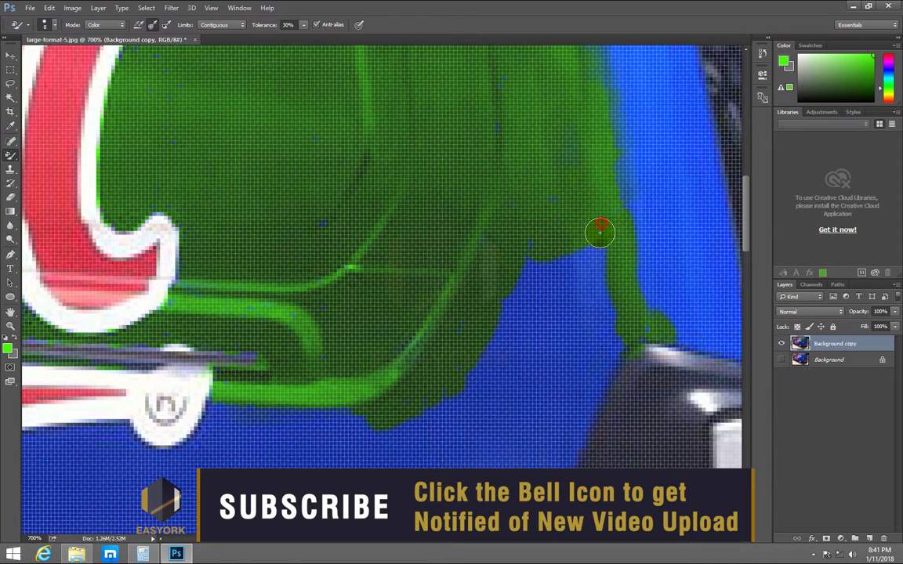
mouse_move(603, 269)
left_mouse_down()
mouse_move(600, 218)
mouse_move(604, 242)
left_mouse_up()
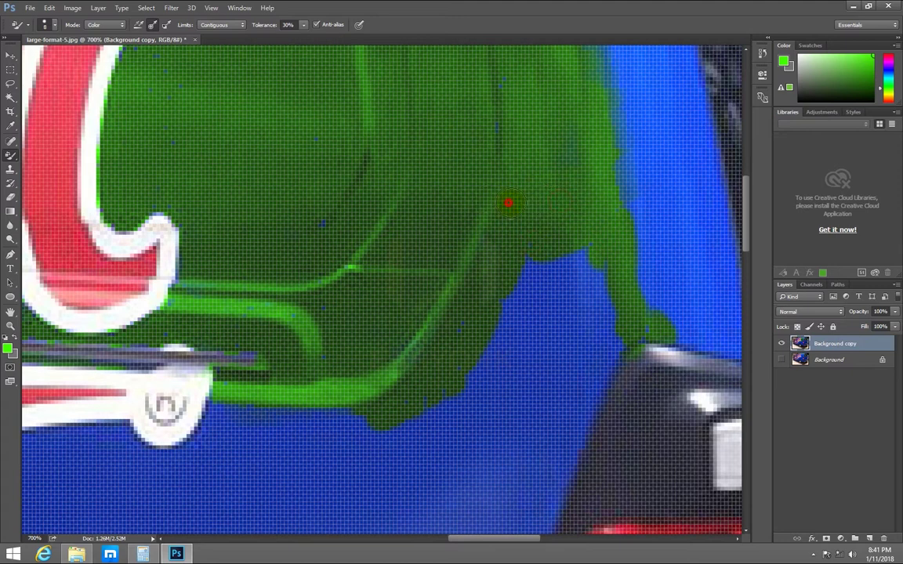
left_click_drag(530, 251, 533, 273)
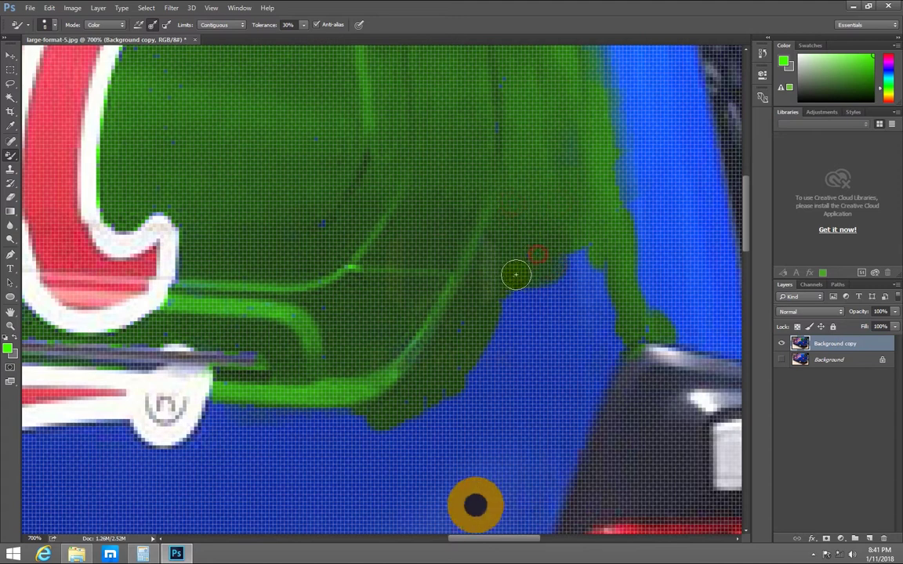
mouse_move(518, 308)
left_mouse_down()
mouse_move(552, 288)
mouse_move(507, 290)
mouse_move(501, 334)
mouse_move(517, 290)
left_mouse_up()
scroll(527, 294, "down", 3)
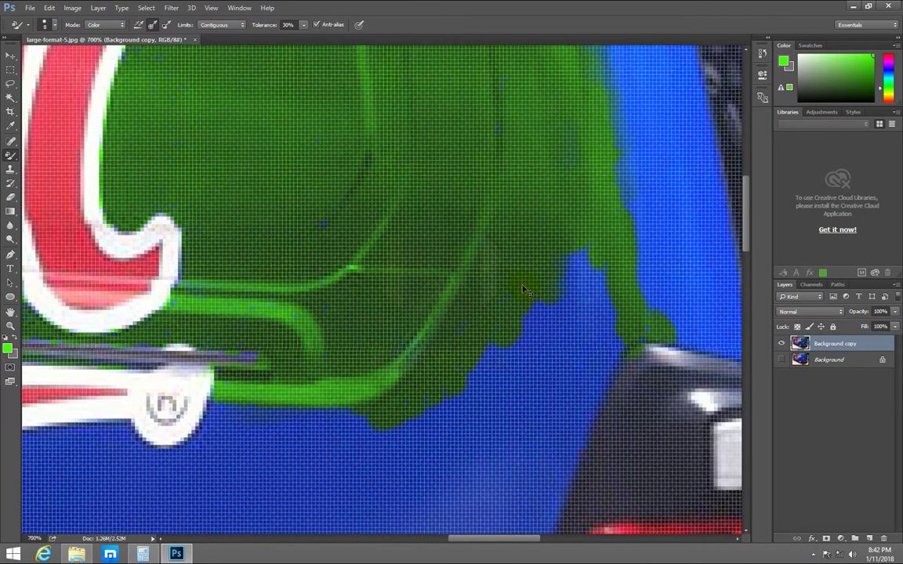
scroll(526, 291, "down", 2)
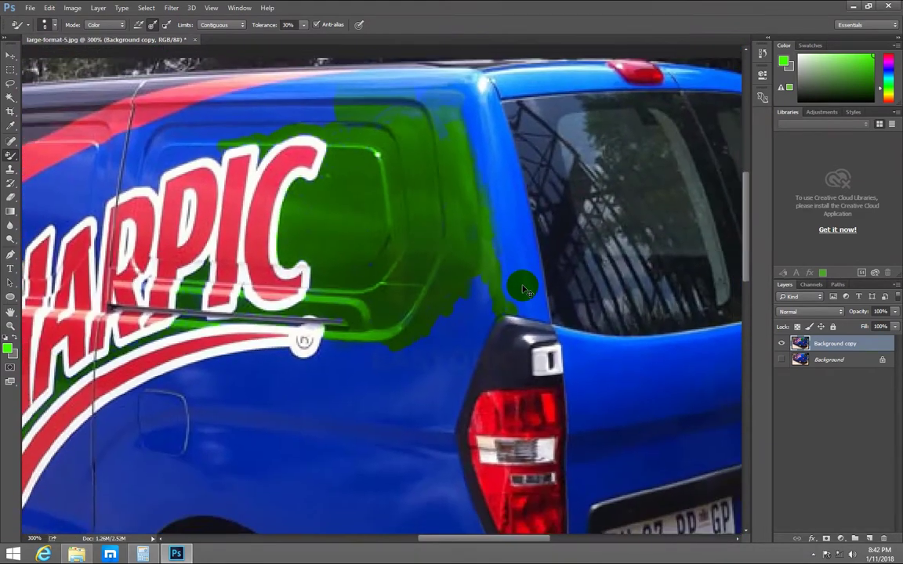
scroll(370, 329, "up", 1)
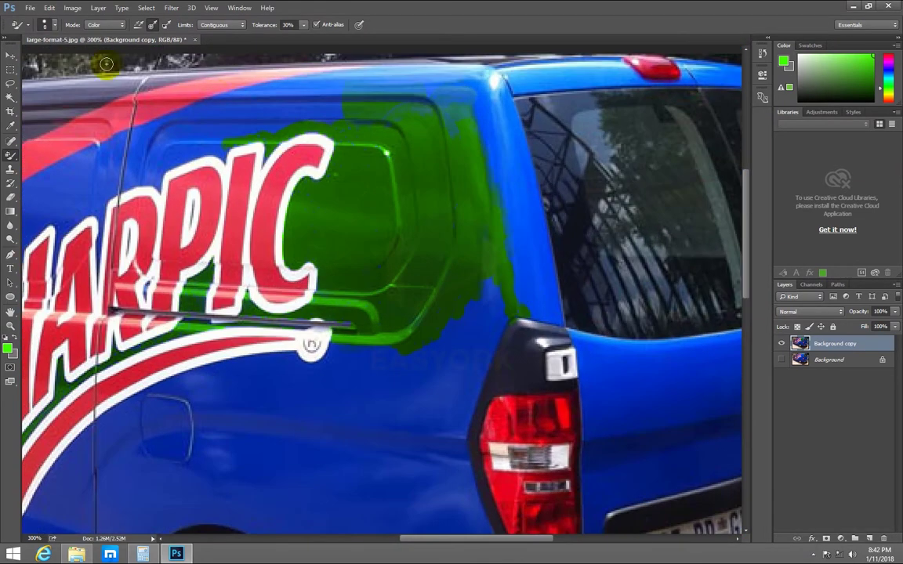
left_click_drag(309, 291, 249, 276)
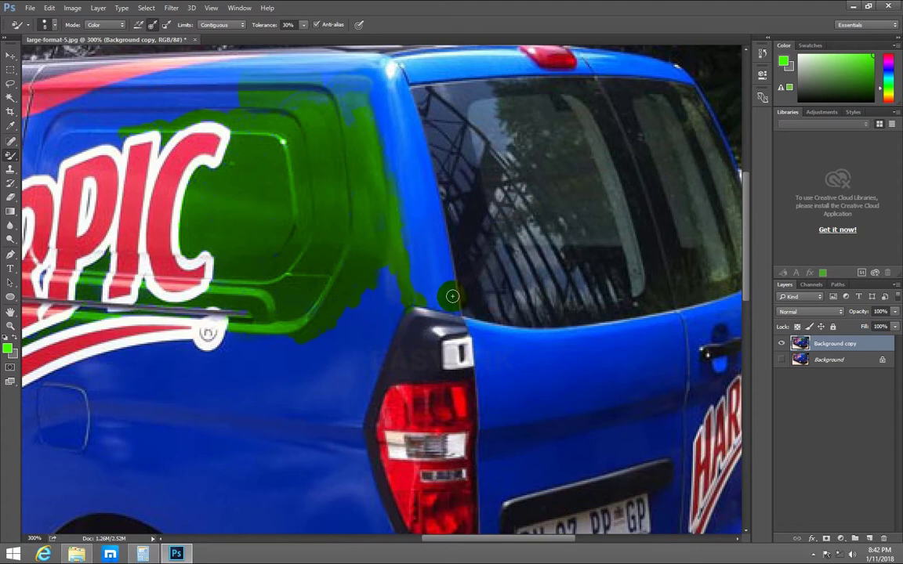
left_click(792, 296)
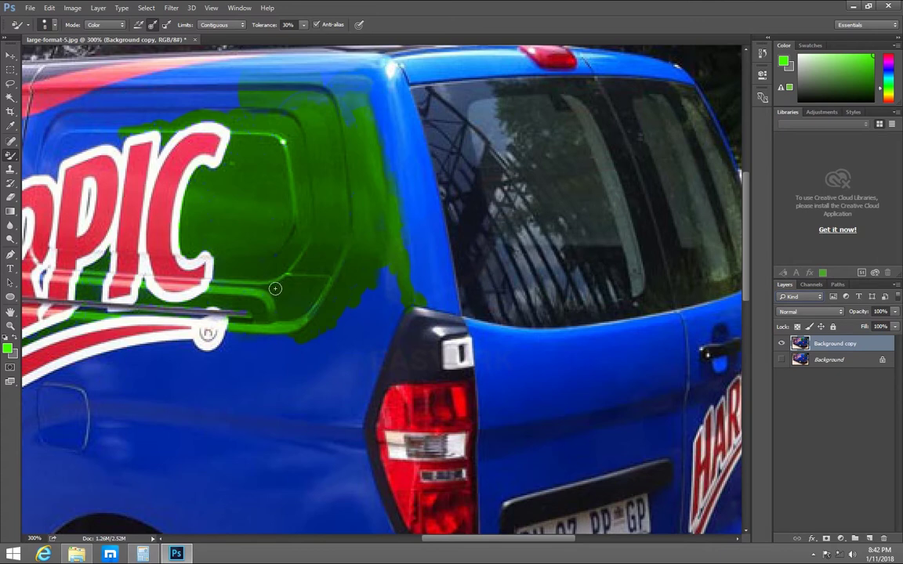
left_click(387, 311, "ctrl")
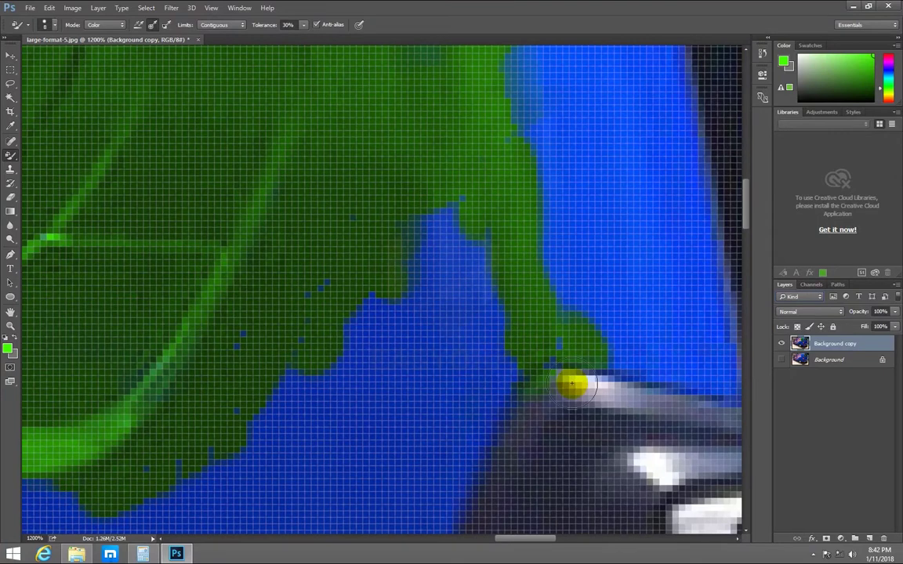
Zoom to 1200% and recolour the blue edge pixels above the taillight housing green.
left_click_drag(571, 378, 520, 256)
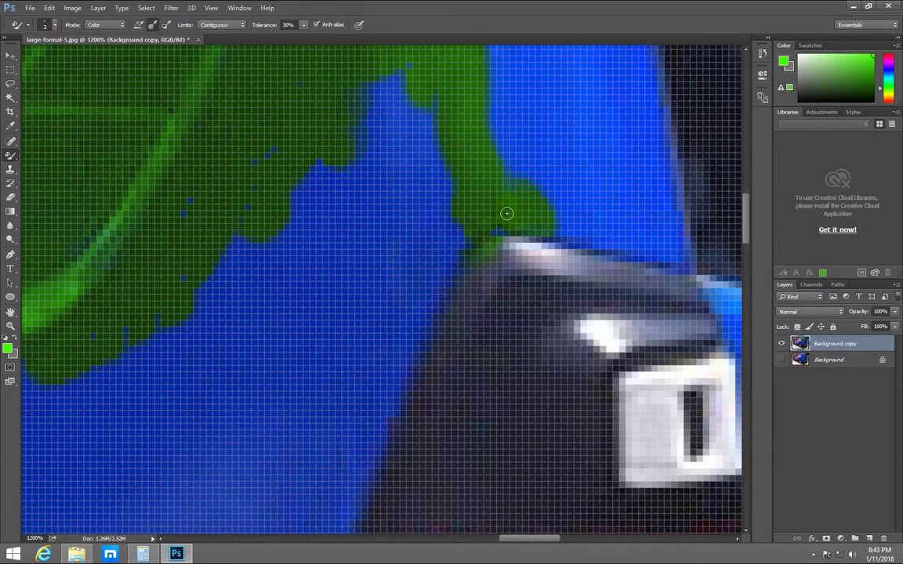
mouse_move(488, 230)
left_mouse_down()
mouse_move(594, 241)
mouse_move(540, 237)
mouse_move(709, 283)
mouse_move(695, 274)
left_mouse_up()
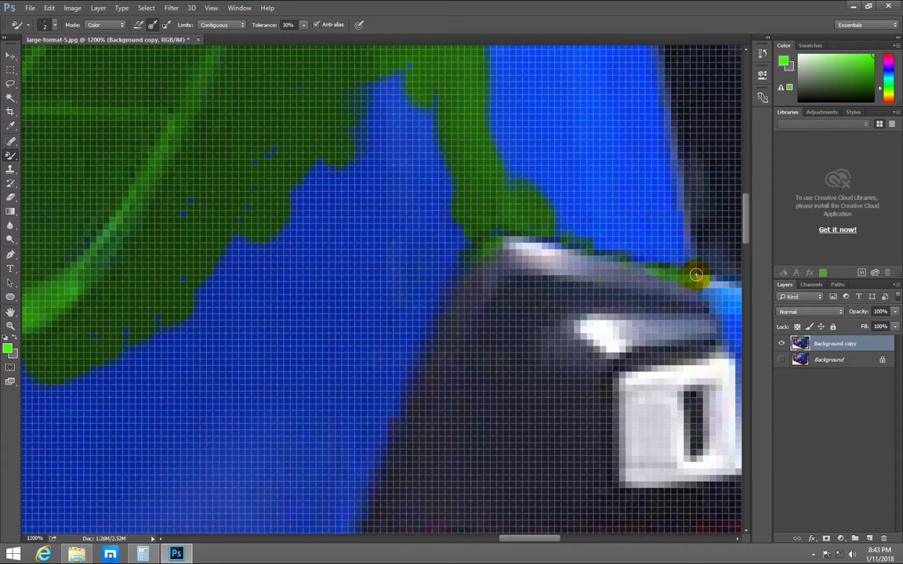
mouse_move(636, 256)
left_mouse_down()
mouse_move(544, 246)
mouse_move(632, 252)
mouse_move(600, 246)
mouse_move(682, 261)
mouse_move(657, 261)
mouse_move(715, 280)
mouse_move(685, 282)
mouse_move(679, 167)
mouse_move(698, 253)
mouse_move(682, 232)
mouse_move(679, 188)
mouse_move(681, 266)
mouse_move(713, 262)
mouse_move(714, 284)
left_mouse_up()
left_click(719, 289)
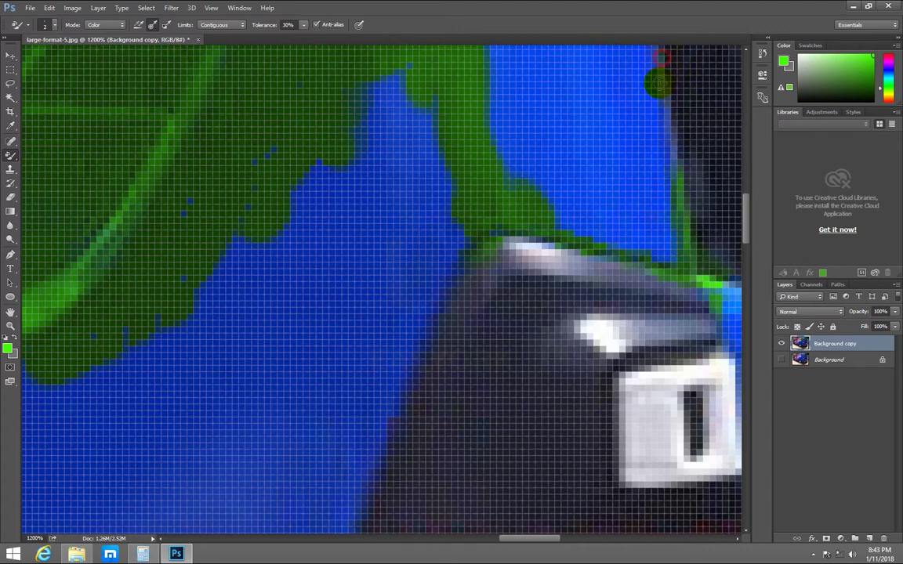
Paint green along the blue edge beside the rear window with a size-2 brush.
left_click_drag(657, 68, 672, 153)
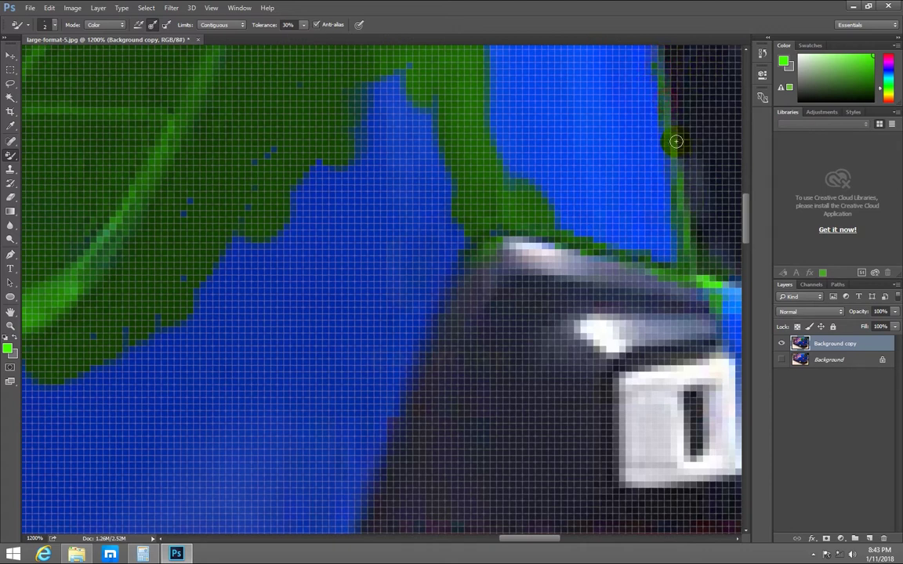
left_click_drag(663, 163, 679, 232)
left_click_drag(671, 204, 668, 198)
mouse_move(667, 157)
left_mouse_down()
mouse_move(663, 149)
mouse_move(657, 162)
left_mouse_up()
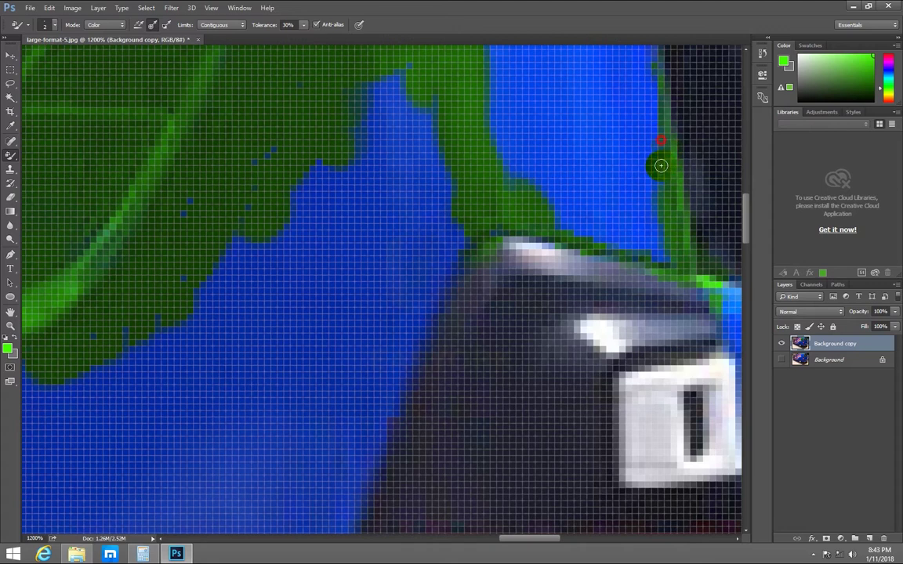
left_click_drag(660, 231, 663, 268)
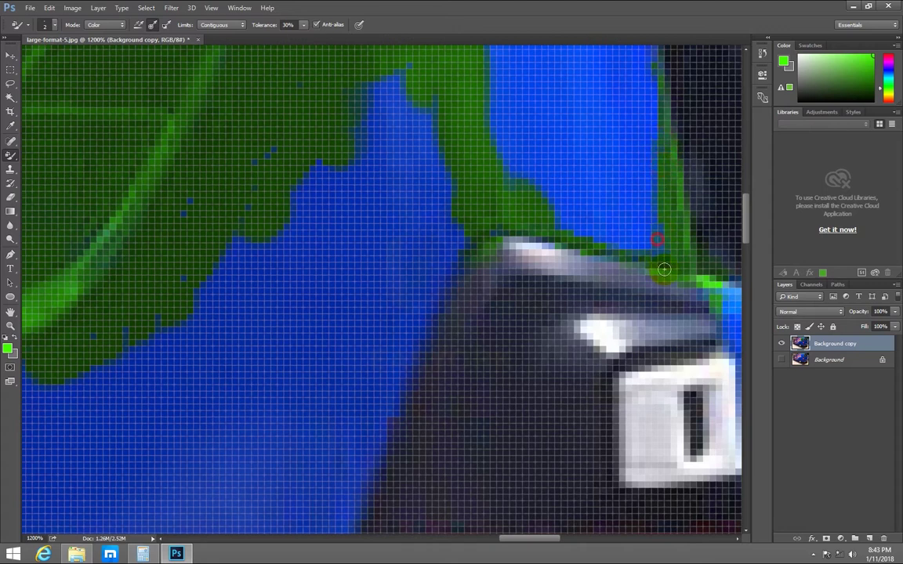
Recolour the border above the taillight green and clean up the yellowish edge pixels.
mouse_move(651, 211)
left_mouse_down()
mouse_move(654, 249)
mouse_move(587, 237)
mouse_move(660, 232)
mouse_move(560, 223)
mouse_move(610, 219)
mouse_move(616, 228)
left_mouse_up()
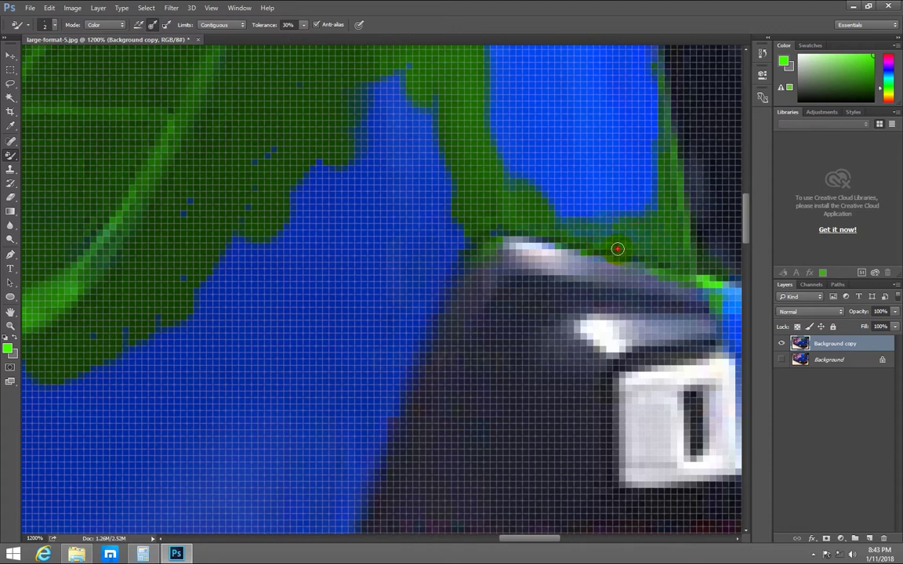
left_click_drag(613, 247, 548, 209)
mouse_move(555, 237)
left_mouse_down()
mouse_move(497, 231)
mouse_move(631, 216)
mouse_move(554, 215)
mouse_move(598, 209)
mouse_move(572, 208)
mouse_move(566, 214)
mouse_move(601, 223)
mouse_move(650, 212)
mouse_move(662, 181)
mouse_move(655, 193)
mouse_move(660, 79)
left_mouse_up()
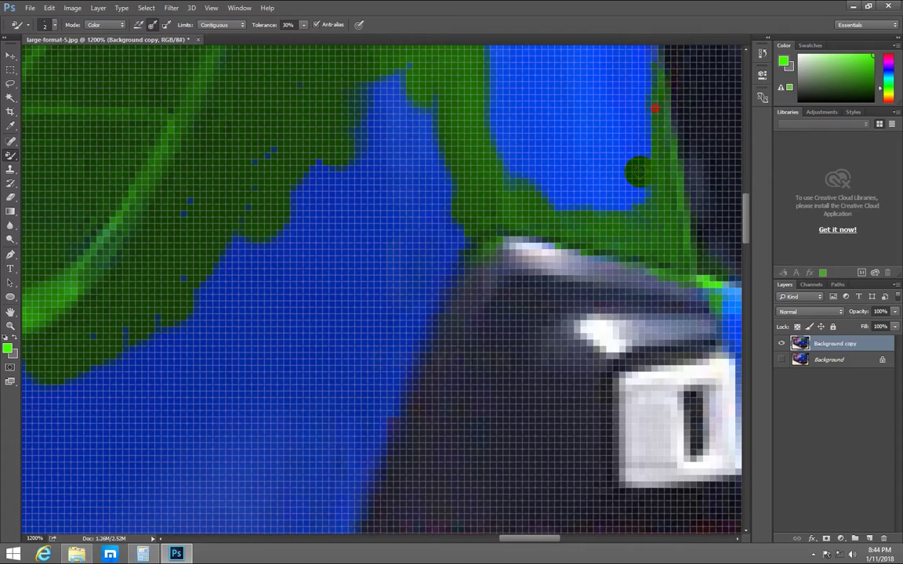
At 600% zoom, paint green up the blue rear-pillar strip, filling its bottom above the taillight.
key("ctrl+minus")
key("ctrl+minus")
key("ctrl+minus")
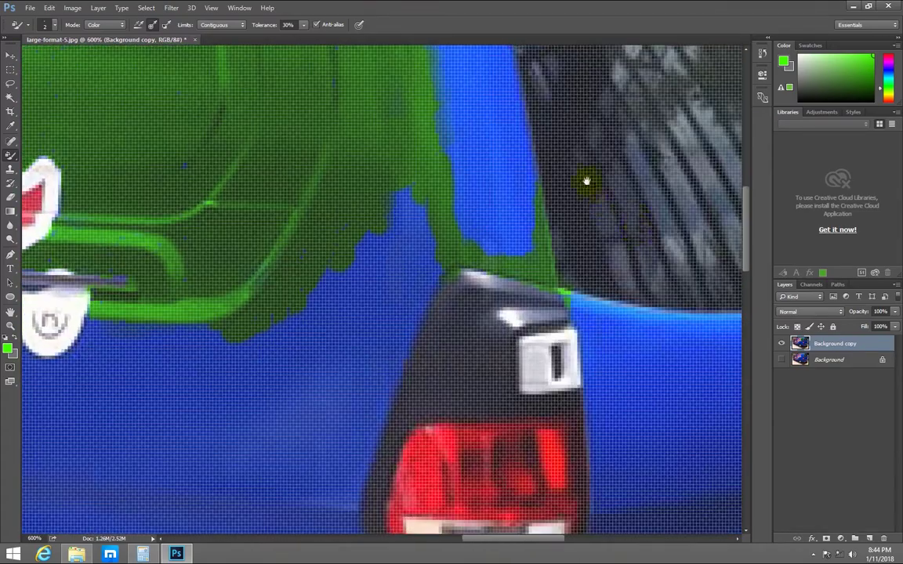
left_click_drag(586, 181, 516, 307)
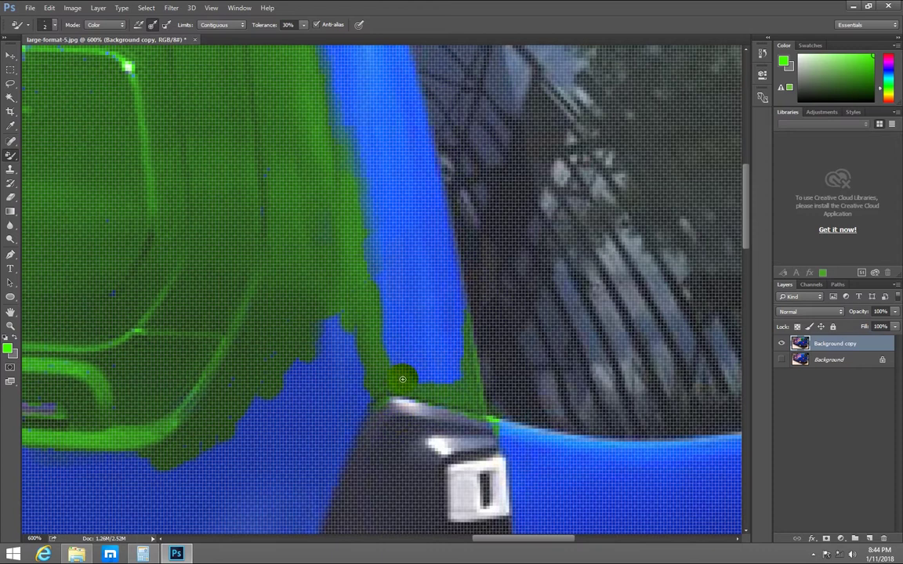
left_click_drag(418, 379, 412, 222)
left_click_drag(413, 183, 406, 145)
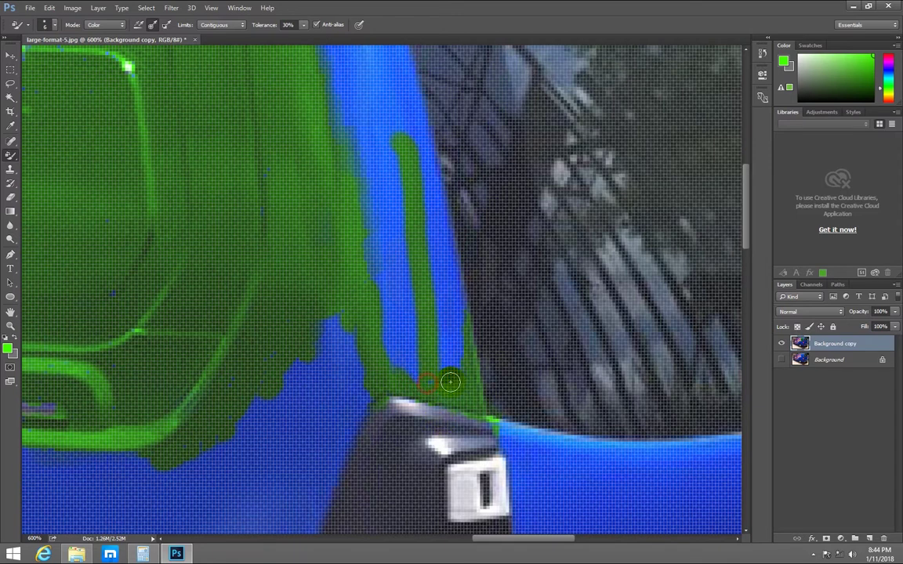
mouse_move(450, 388)
left_mouse_down()
mouse_move(424, 210)
mouse_move(449, 385)
mouse_move(408, 326)
left_mouse_up()
left_click_drag(440, 382, 448, 378)
left_click_drag(458, 343, 461, 377)
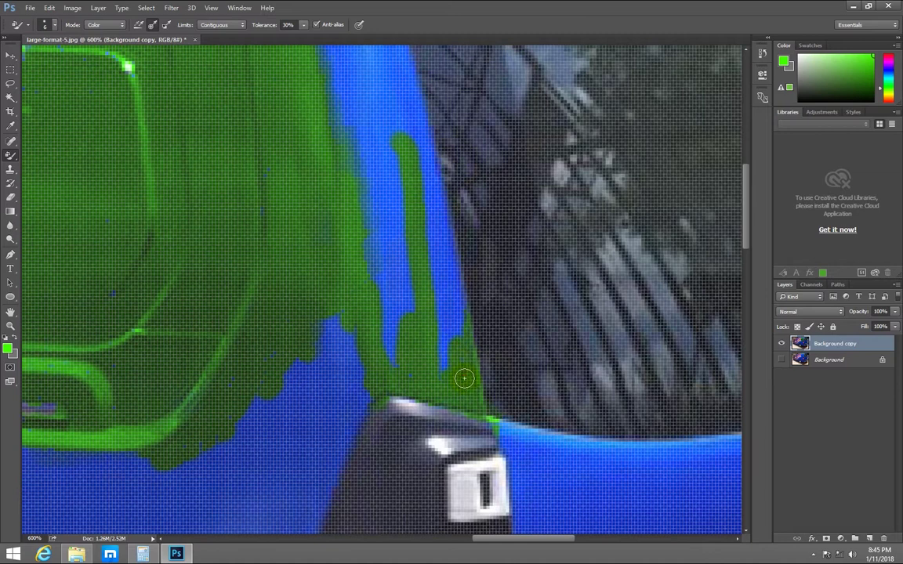